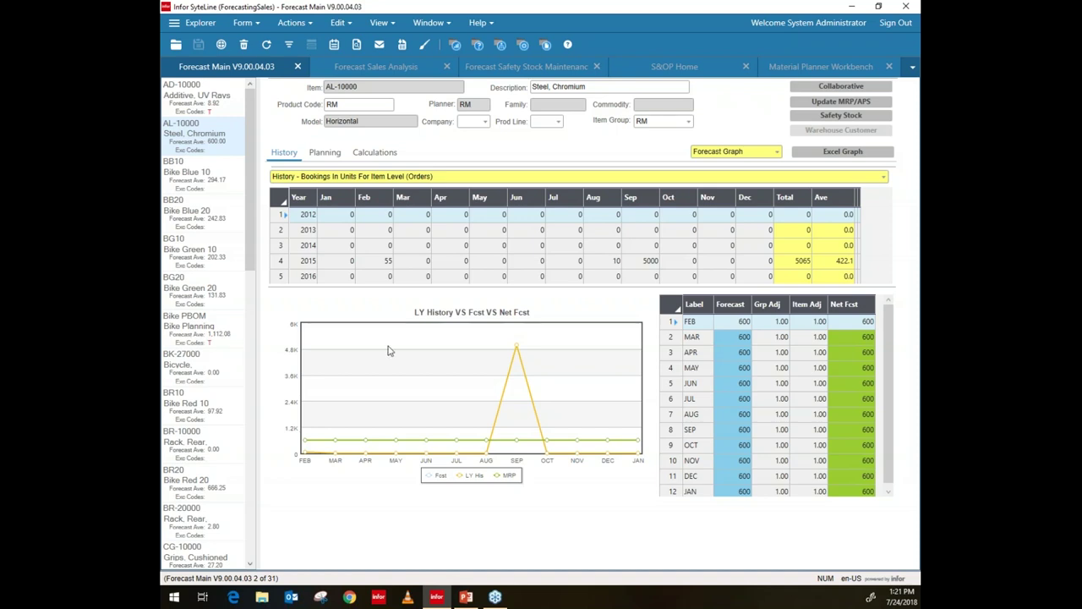
# Step: Display the forecast record for item FA-20000 and dismiss its note
pyautogui.hotkey('ctrl', 'u')
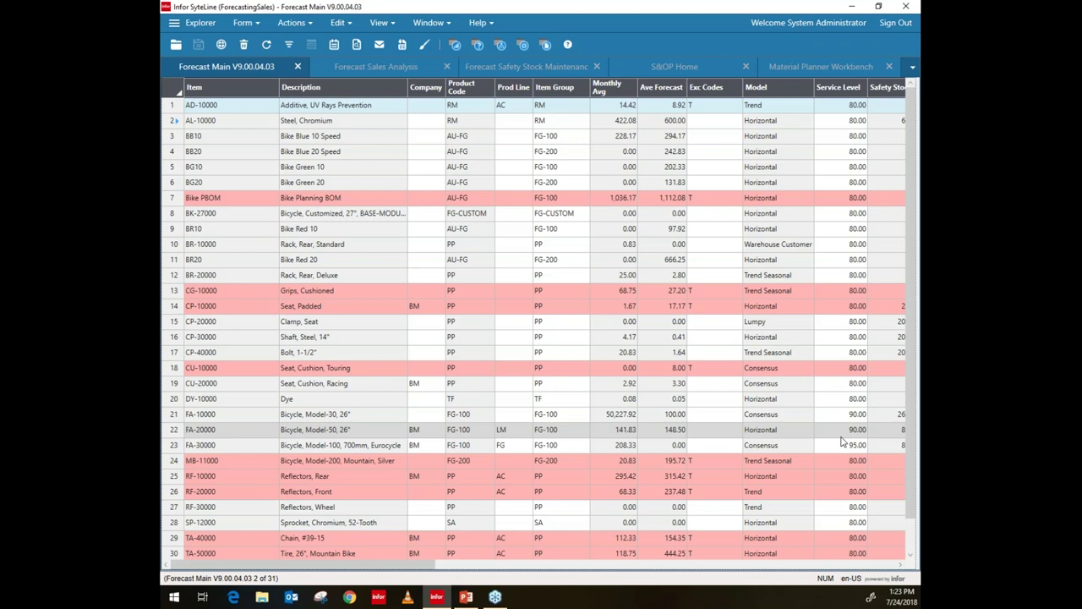
pyautogui.hotkey('ctrl', 'u')
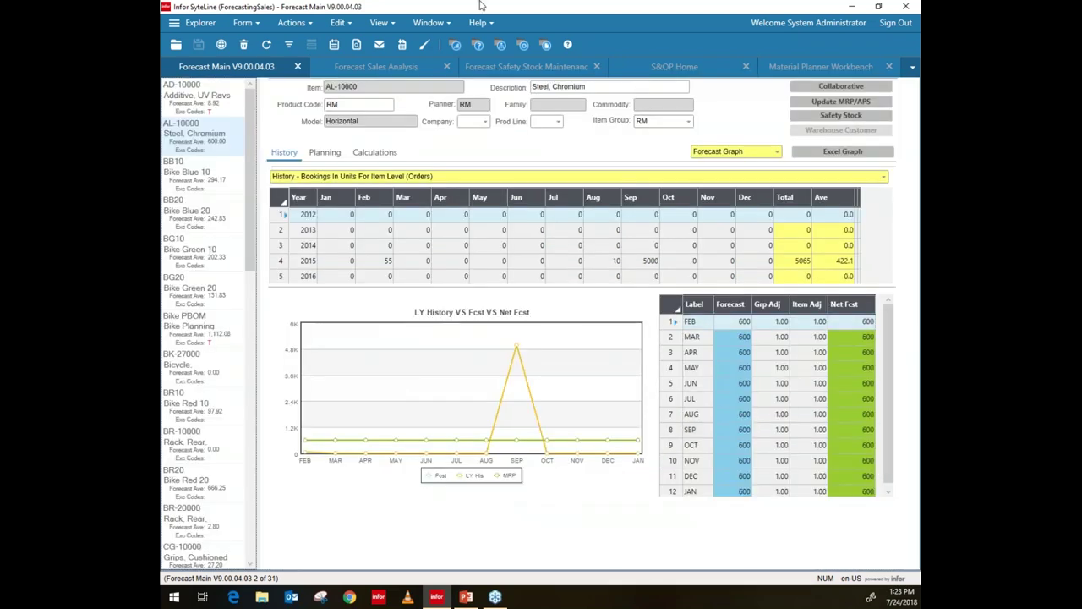
pyautogui.scroll(-1, 255, 254)
pyautogui.moveTo(261, 279); pyautogui.dragTo(285, 398)
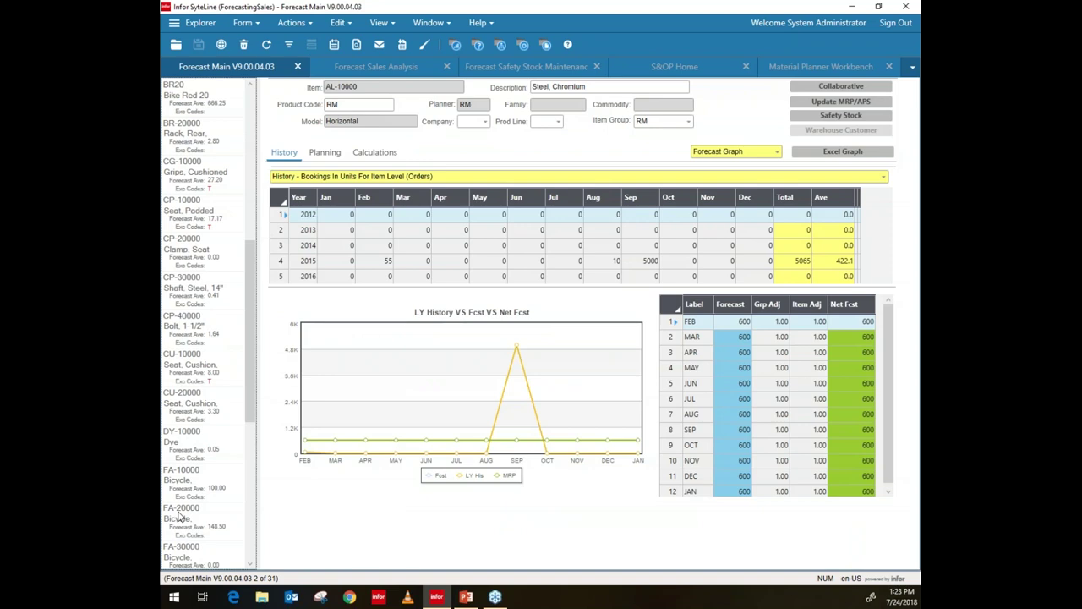
pyautogui.click(224, 532)
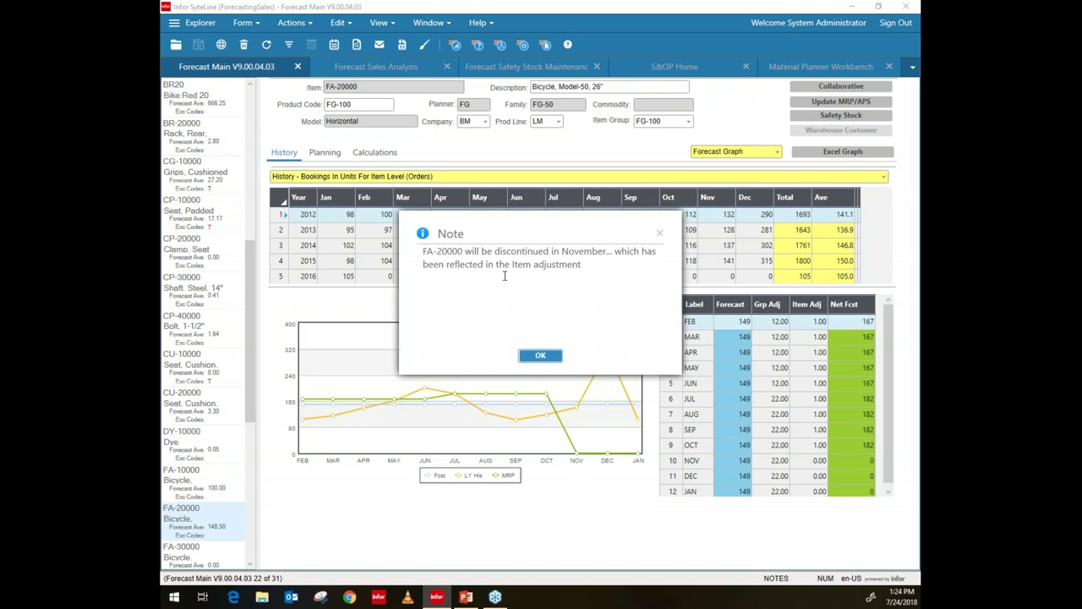
pyautogui.click(541, 356)
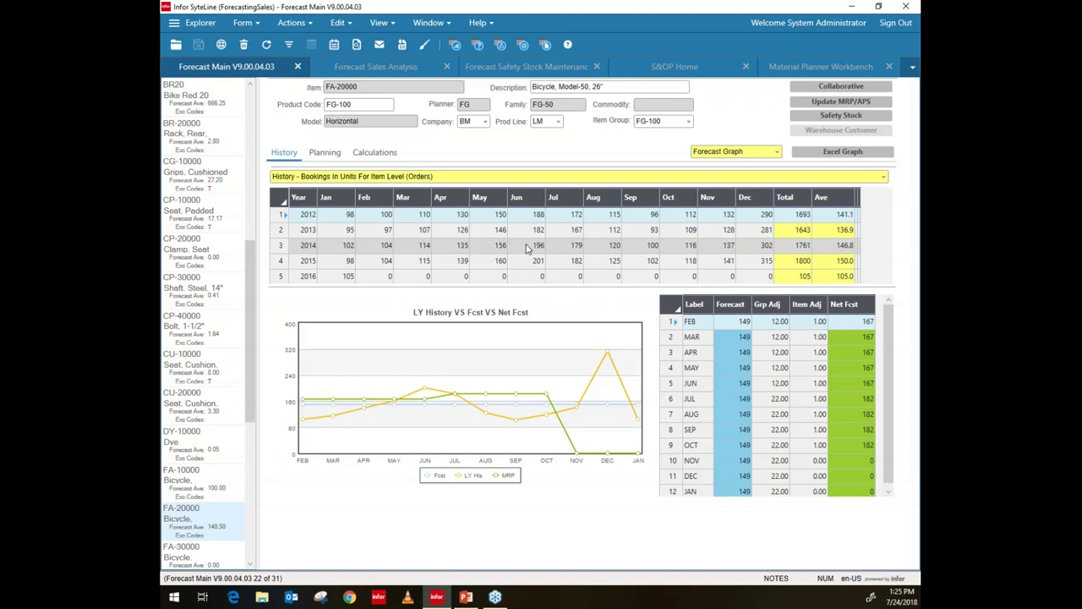
# Step: Look through the history display options available for item FA-20000, keeping the current choice
pyautogui.click(883, 177)
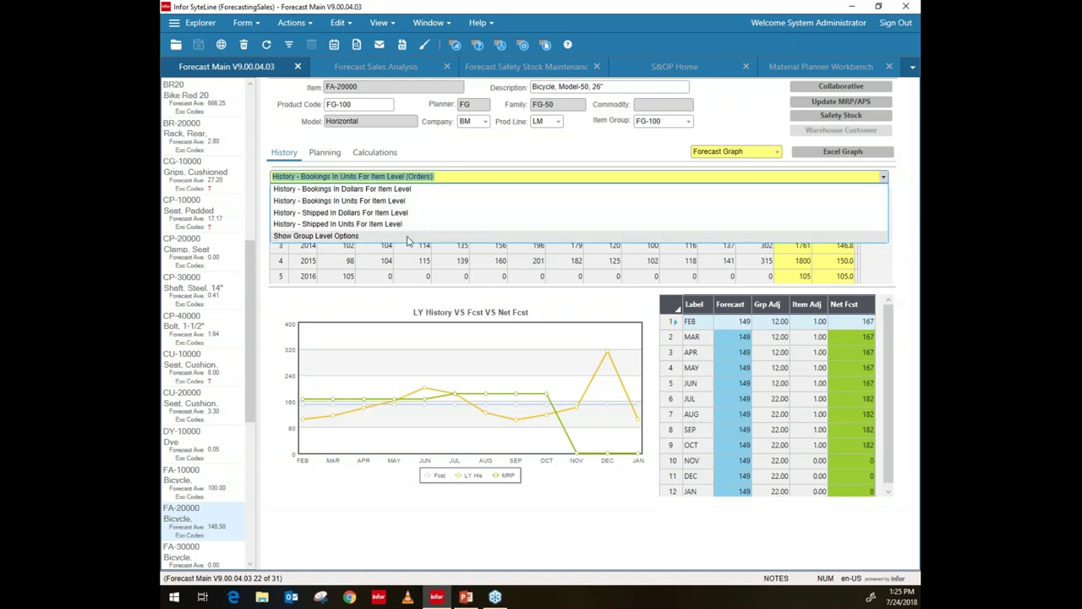
pyautogui.click(406, 177)
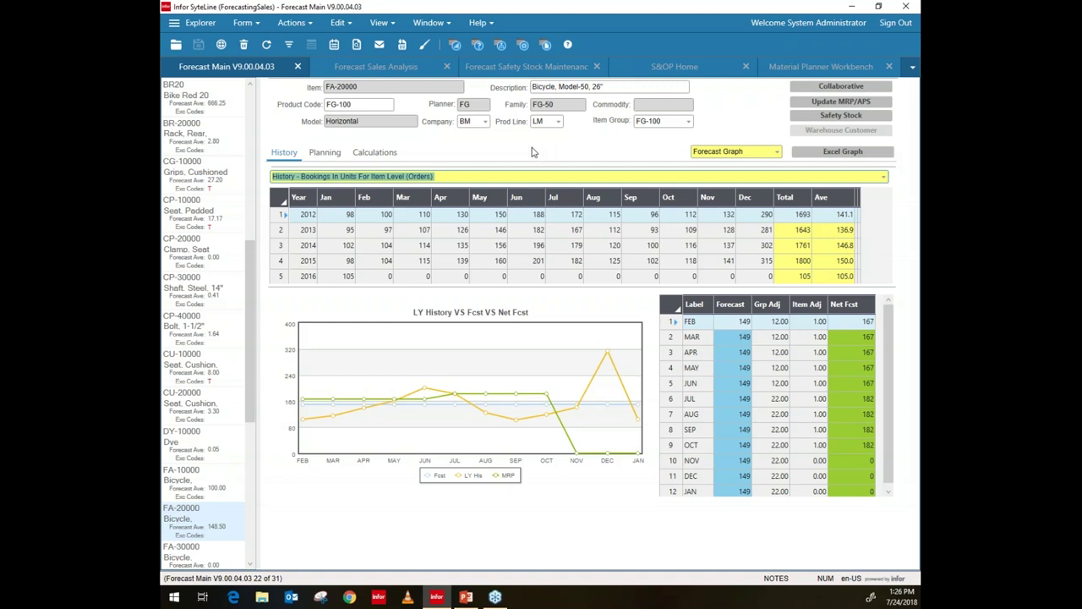
# Step: Switch to Forecast Sales Analysis and regenerate the sales data without any date limits
pyautogui.click(376, 67)
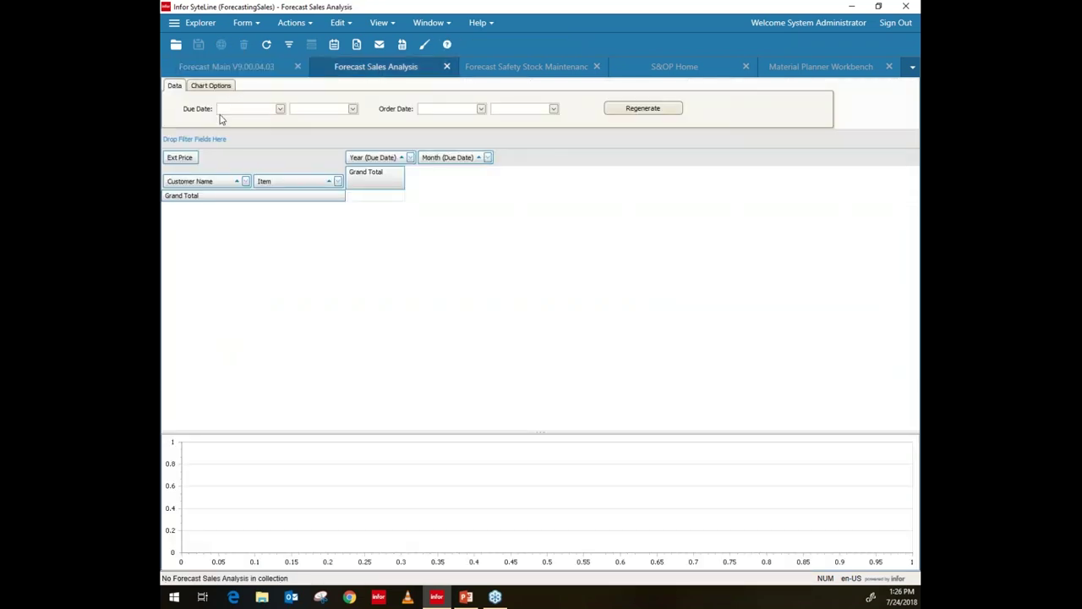
pyautogui.click(630, 117)
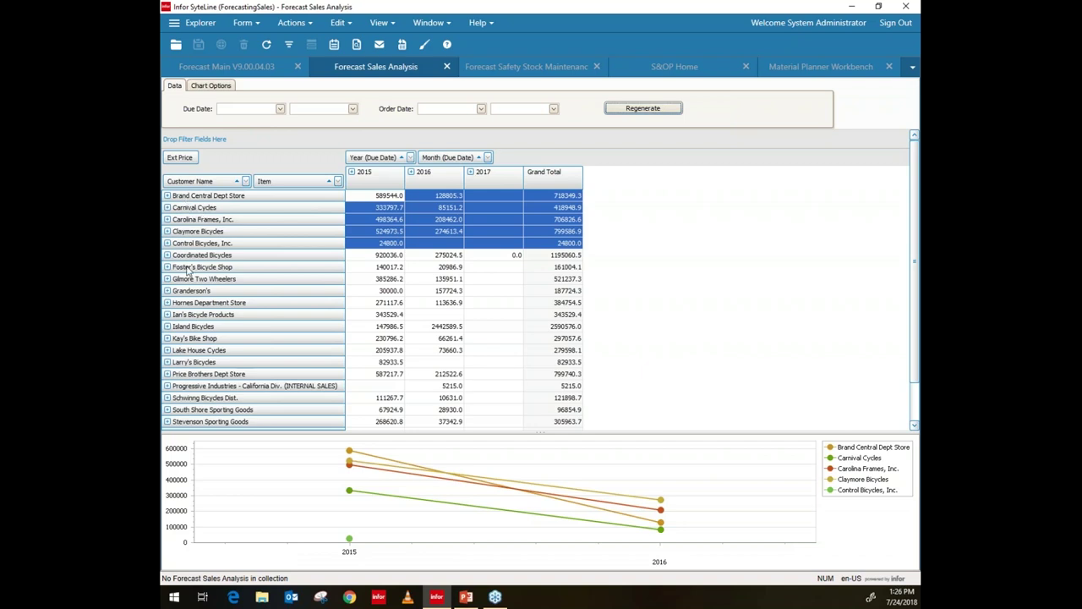
# Step: Expand Brand Central Dept Store into its items and chart the rows from MF-50910 through TA-31000
pyautogui.click(168, 196)
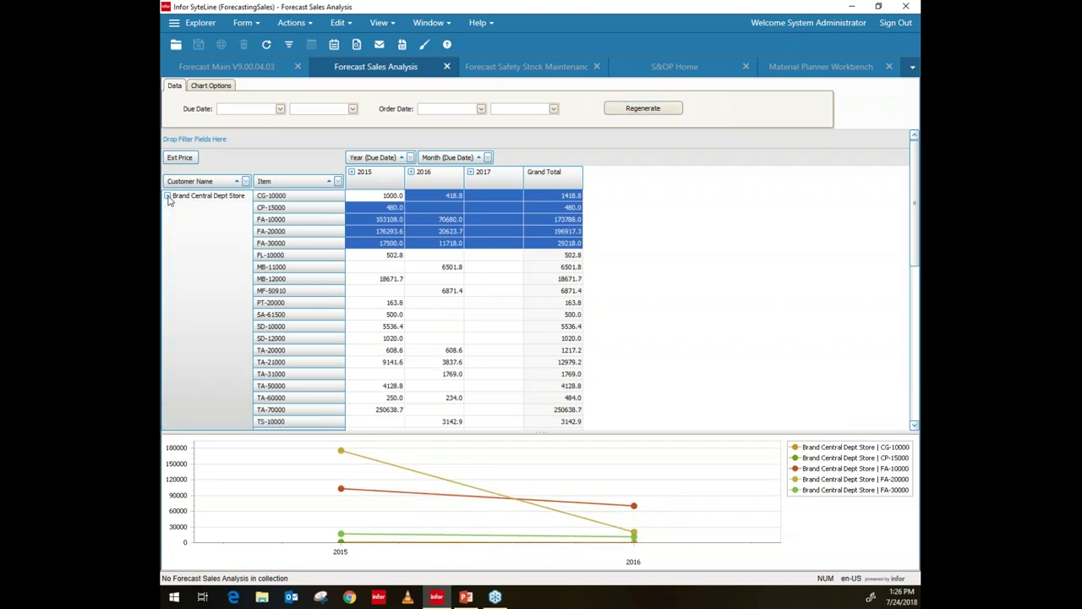
pyautogui.click(298, 208)
pyautogui.moveTo(299, 281); pyautogui.dragTo(302, 289)
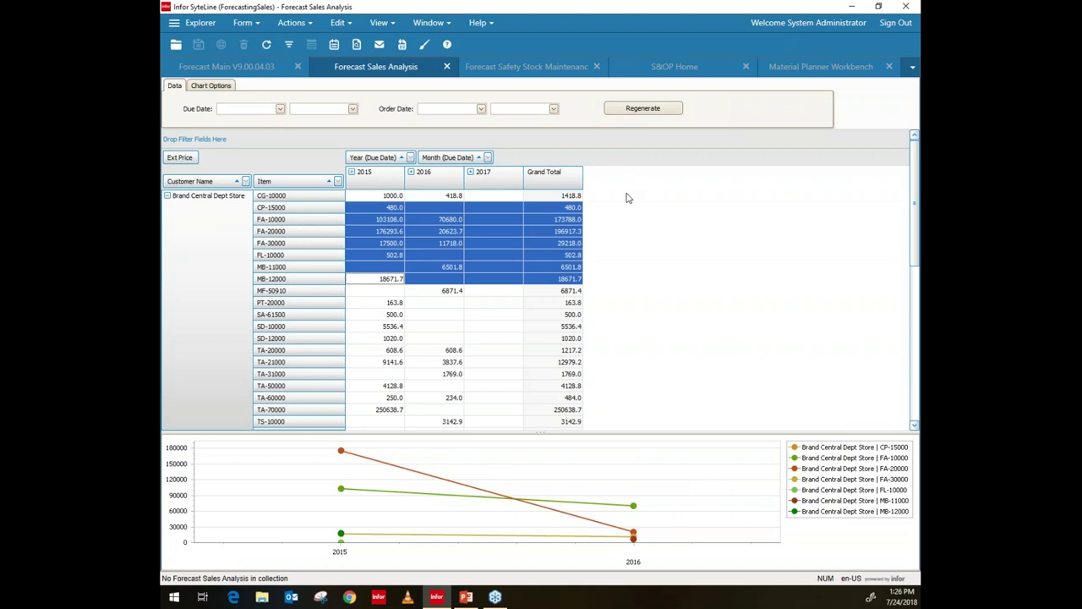
pyautogui.moveTo(379, 292); pyautogui.dragTo(558, 374)
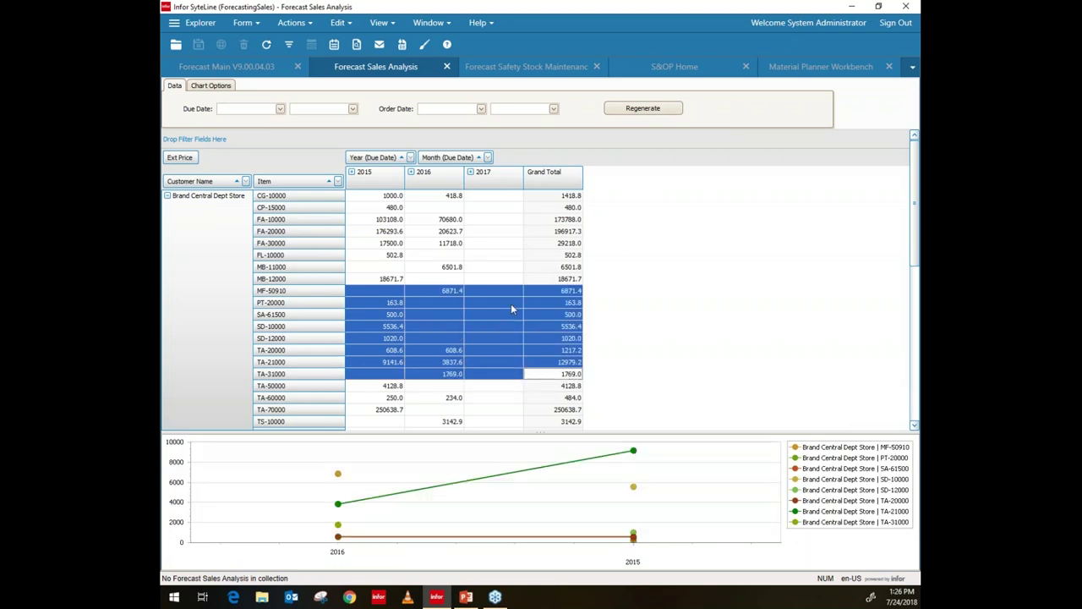
# Step: Change the sales analysis chart type to Bar
pyautogui.click(207, 87)
pyautogui.click(319, 101)
pyautogui.click(329, 138)
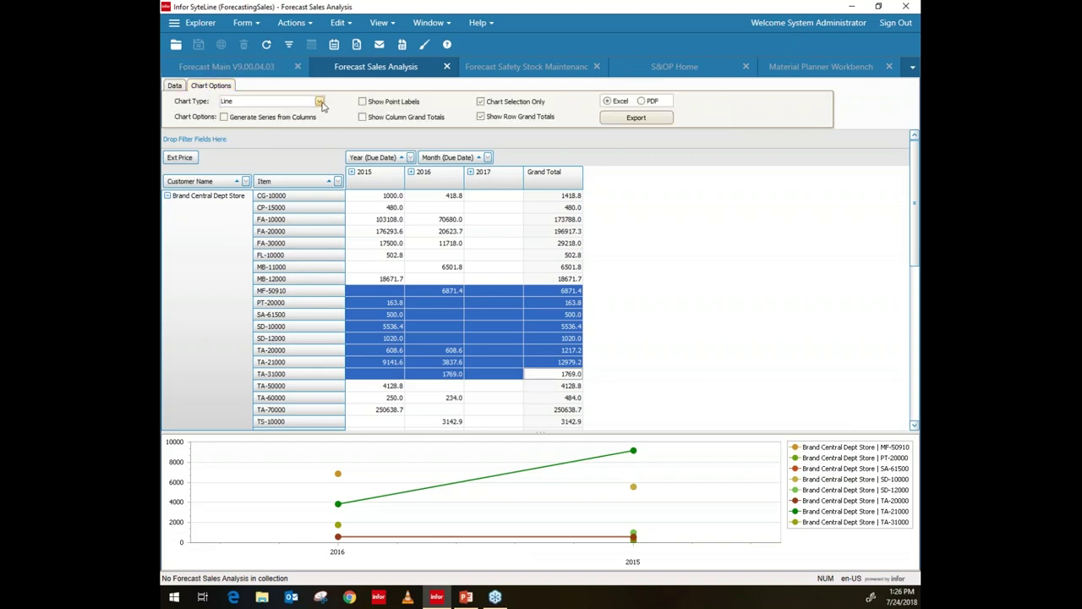
pyautogui.click(319, 102)
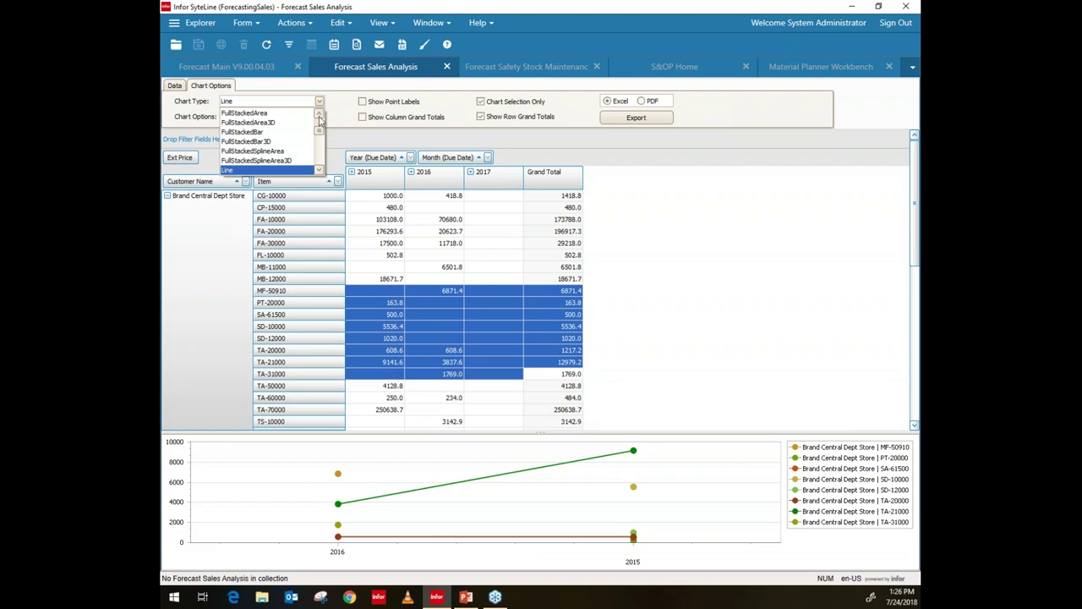
pyautogui.moveTo(319, 133); pyautogui.dragTo(320, 113)
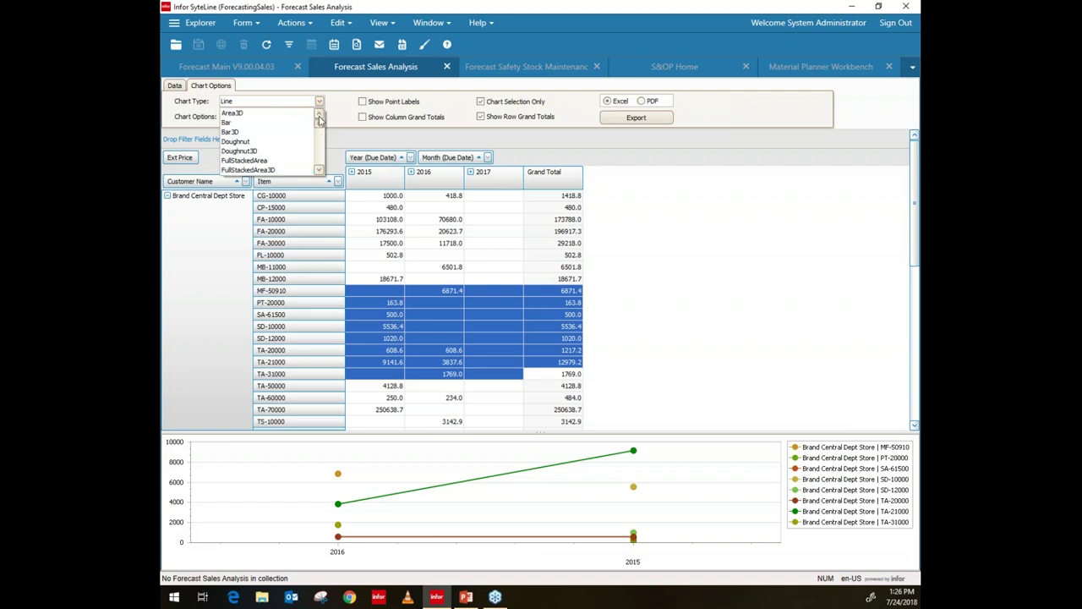
pyautogui.click(249, 127)
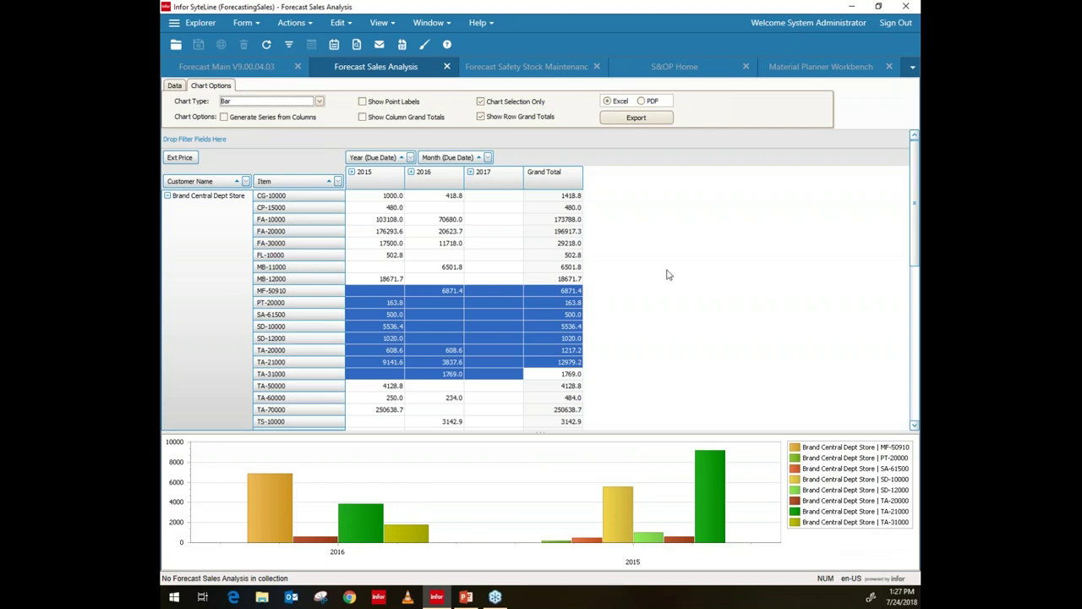
# Step: Break the 2015 column down by month to view the monthly sales, and collapse it again
pyautogui.click(353, 173)
pyautogui.click(352, 173)
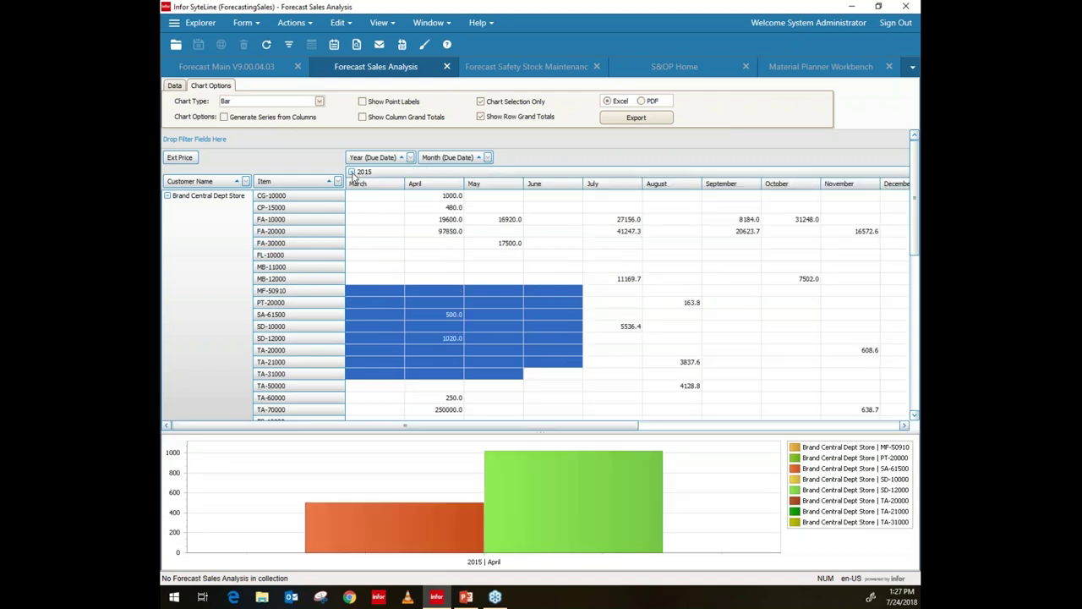
pyautogui.click(352, 174)
pyautogui.click(352, 174)
pyautogui.click(353, 173)
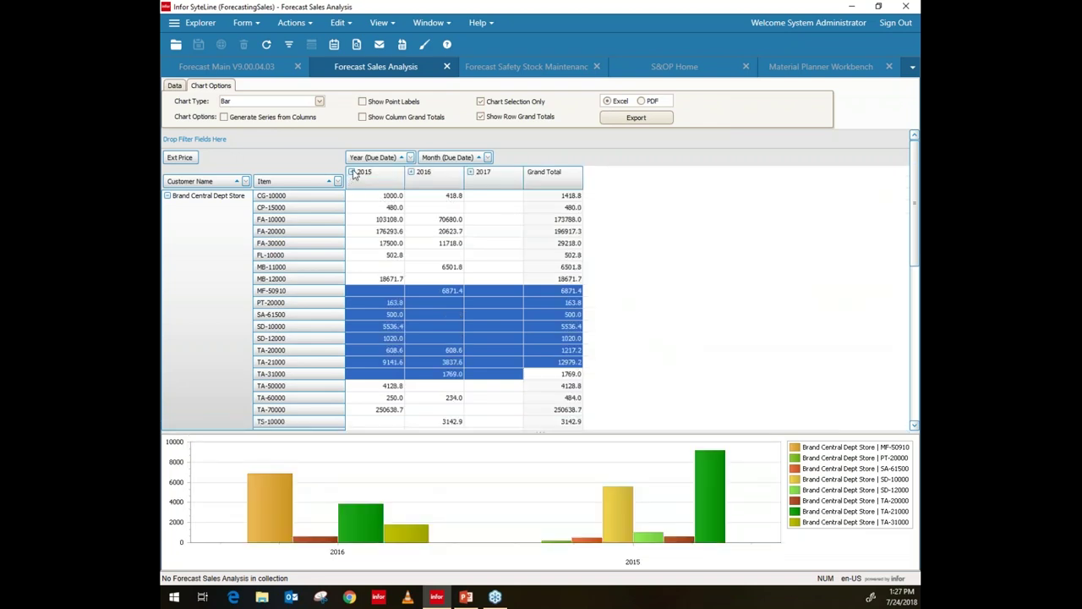
# Step: Place the Item row field ahead of Customer Name, collapsing all rows to the outer level
pyautogui.rightClick(207, 270)
pyautogui.click(240, 309)
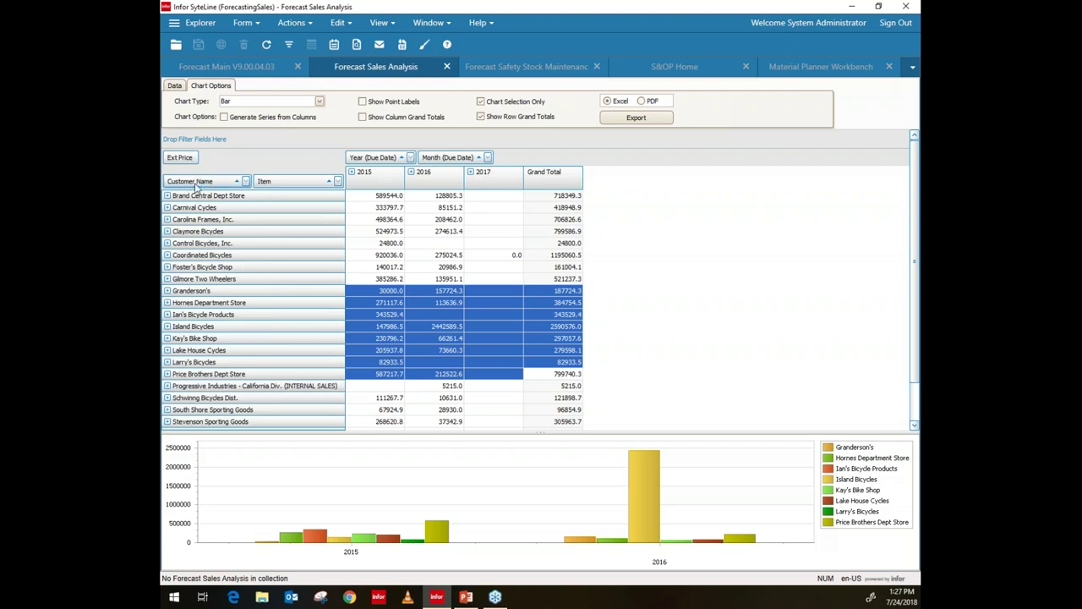
pyautogui.moveTo(313, 181); pyautogui.dragTo(190, 181)
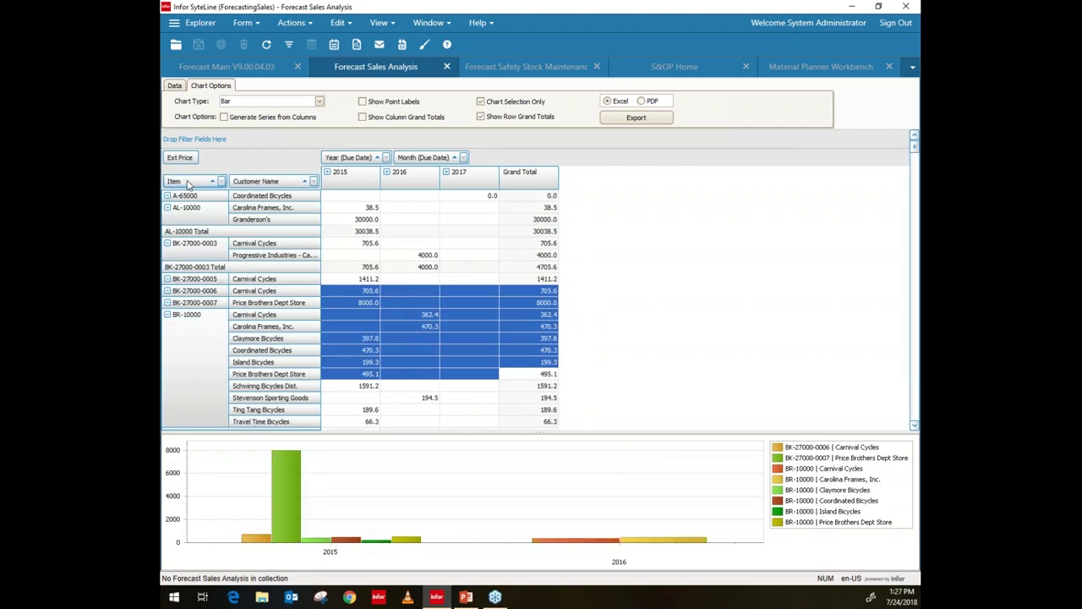
pyautogui.rightClick(186, 347)
pyautogui.click(211, 389)
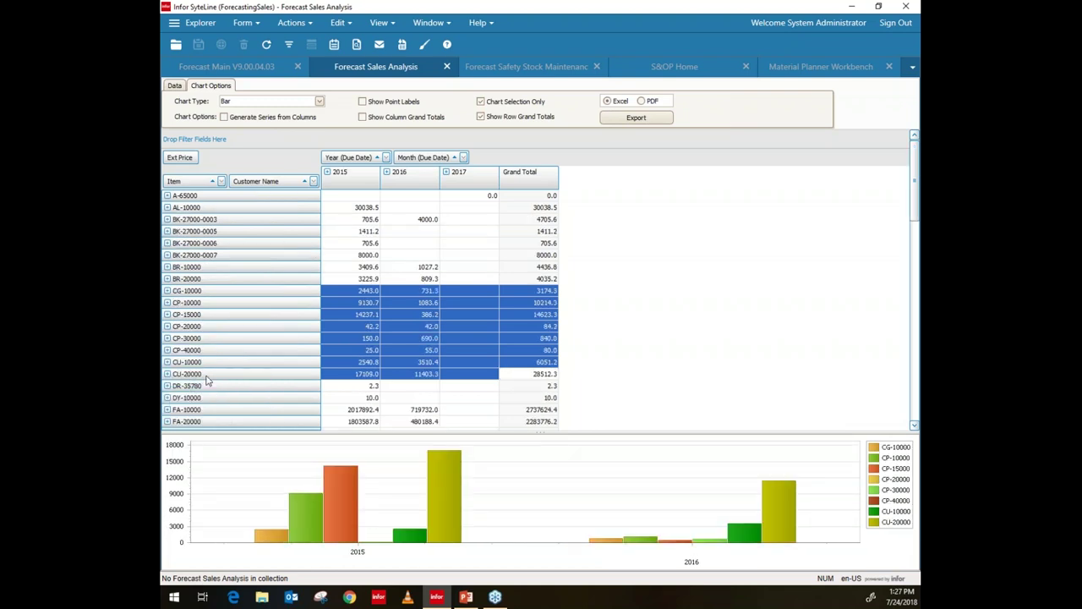
# Step: Try to add the Salesperson field from the field list to the pivot rows ahead of Item
pyautogui.click(167, 208)
pyautogui.rightClick(681, 141)
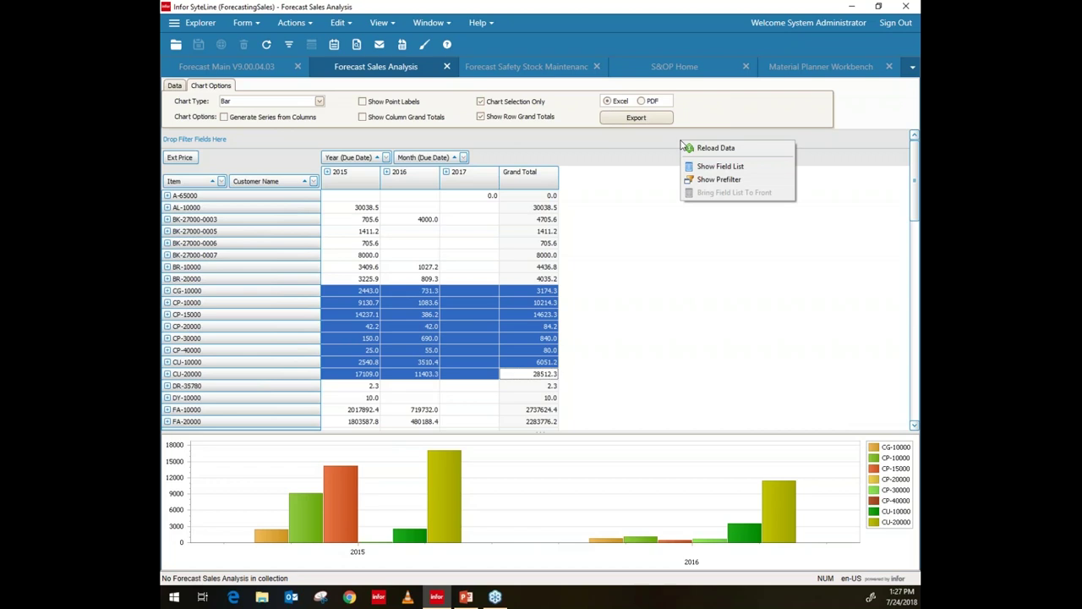
pyautogui.click(713, 169)
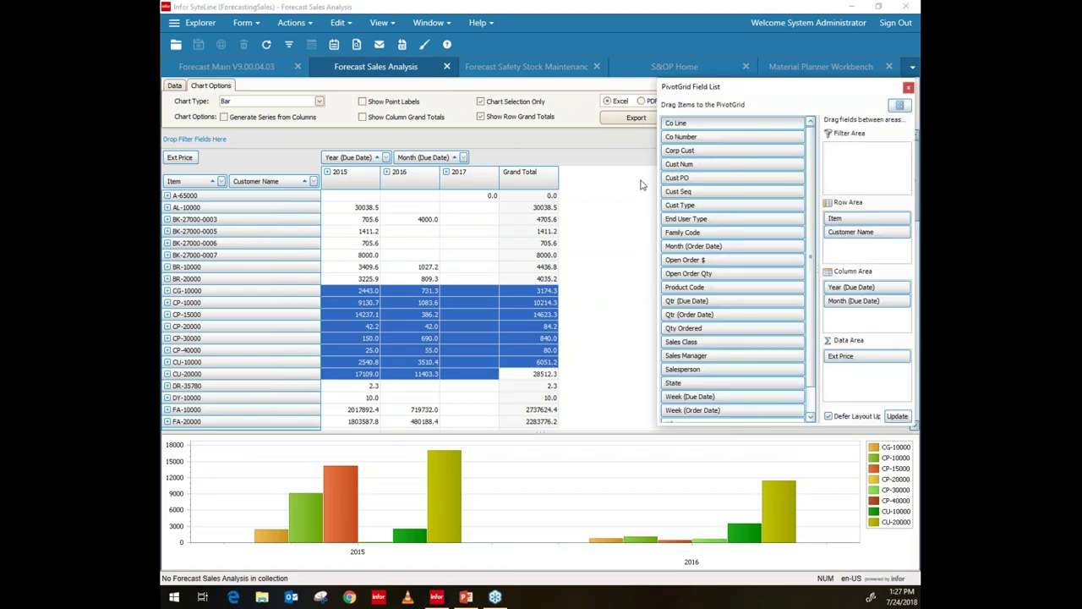
pyautogui.moveTo(698, 372); pyautogui.dragTo(179, 183)
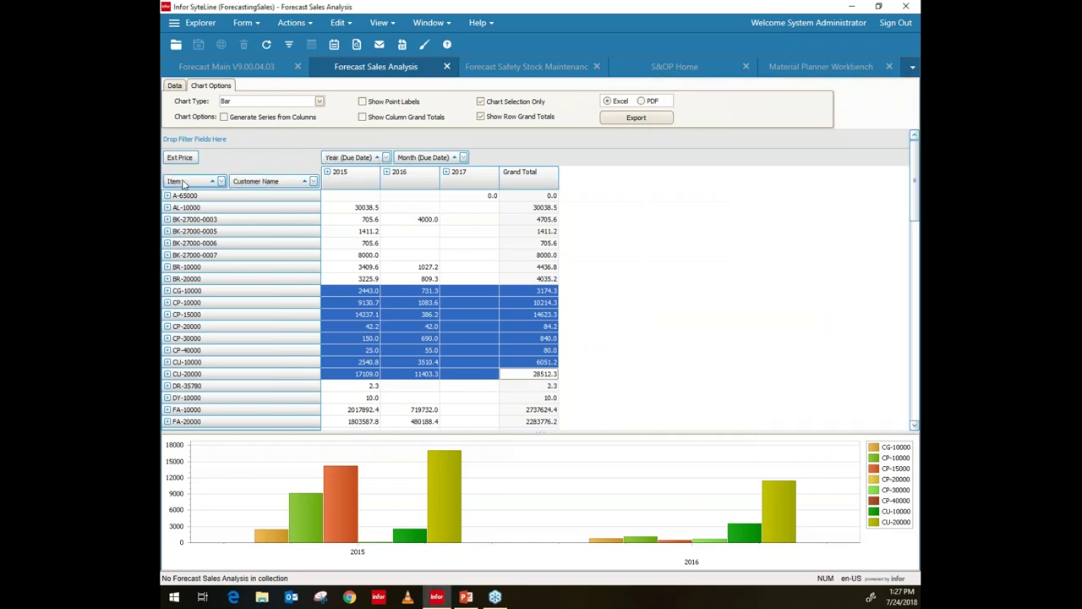
pyautogui.rightClick(719, 142)
pyautogui.click(765, 167)
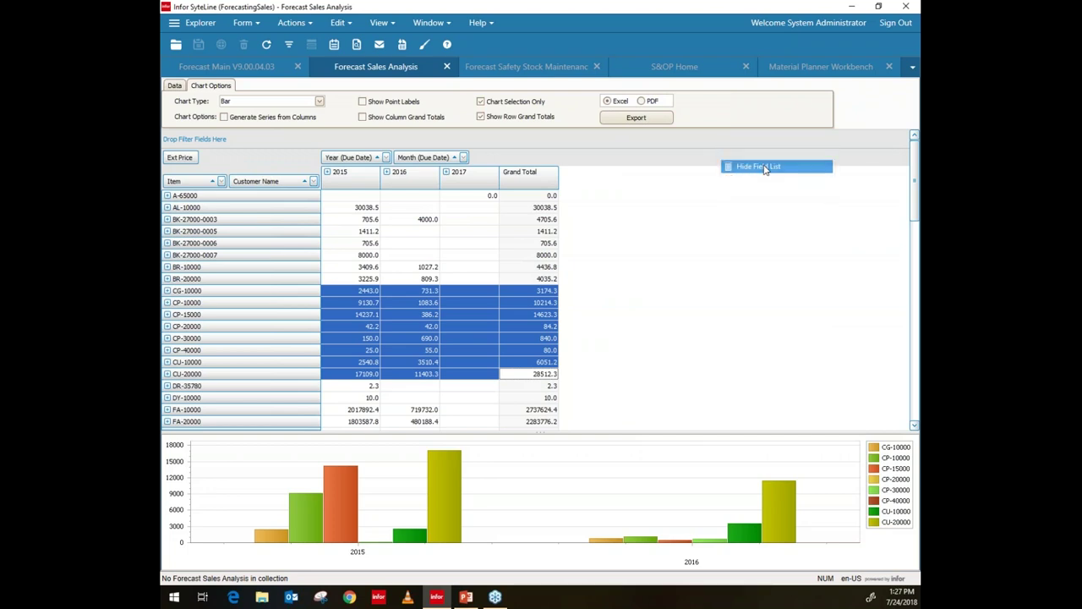
# Step: Bring back the field list, add Salesperson as the outermost row field ahead of Item, and collapse all rows
pyautogui.rightClick(743, 139)
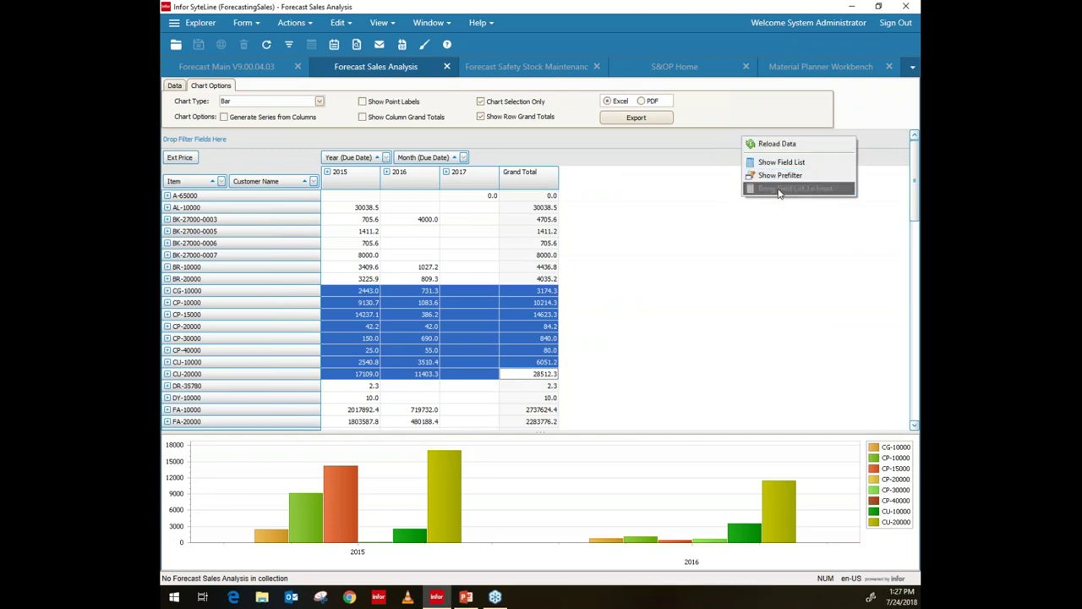
pyautogui.click(777, 162)
pyautogui.moveTo(695, 376)
pyautogui.mouseDown()
pyautogui.moveTo(541, 270)
pyautogui.moveTo(313, 181)
pyautogui.moveTo(193, 187)
pyautogui.mouseUp()
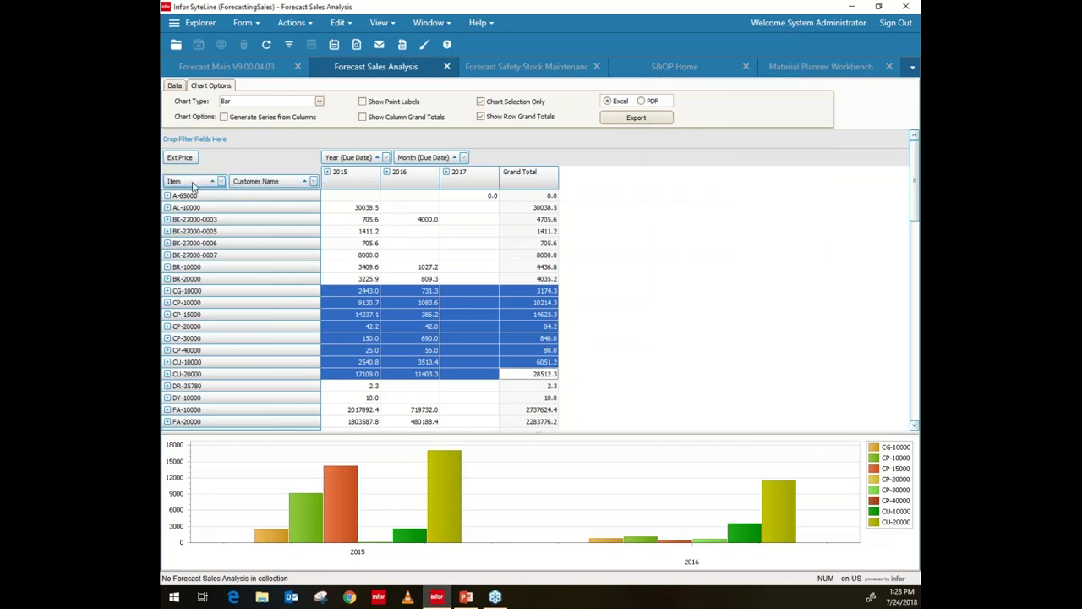
pyautogui.rightClick(702, 142)
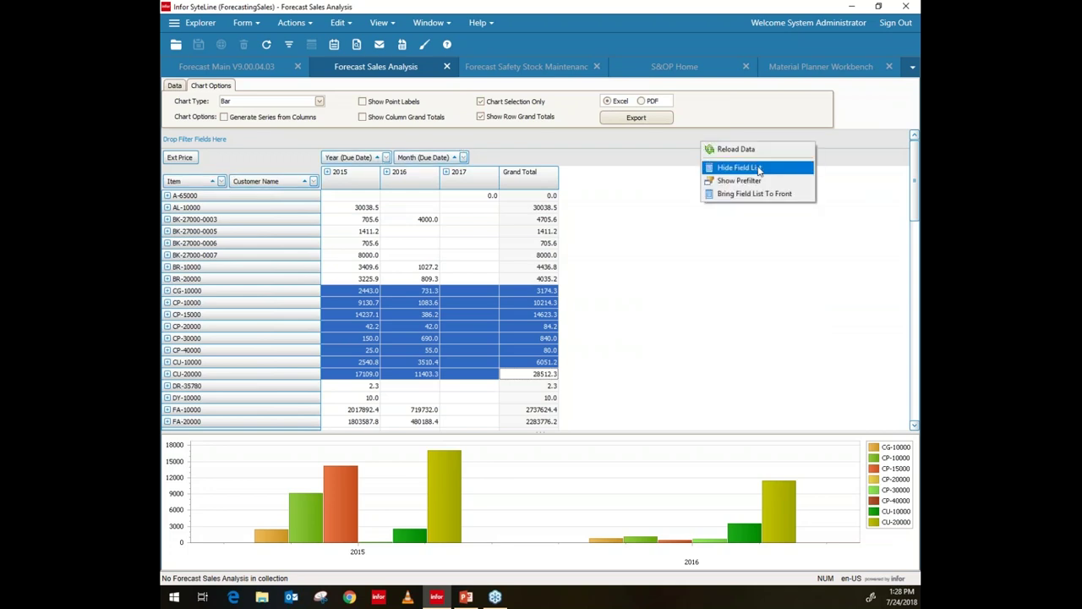
pyautogui.click(738, 194)
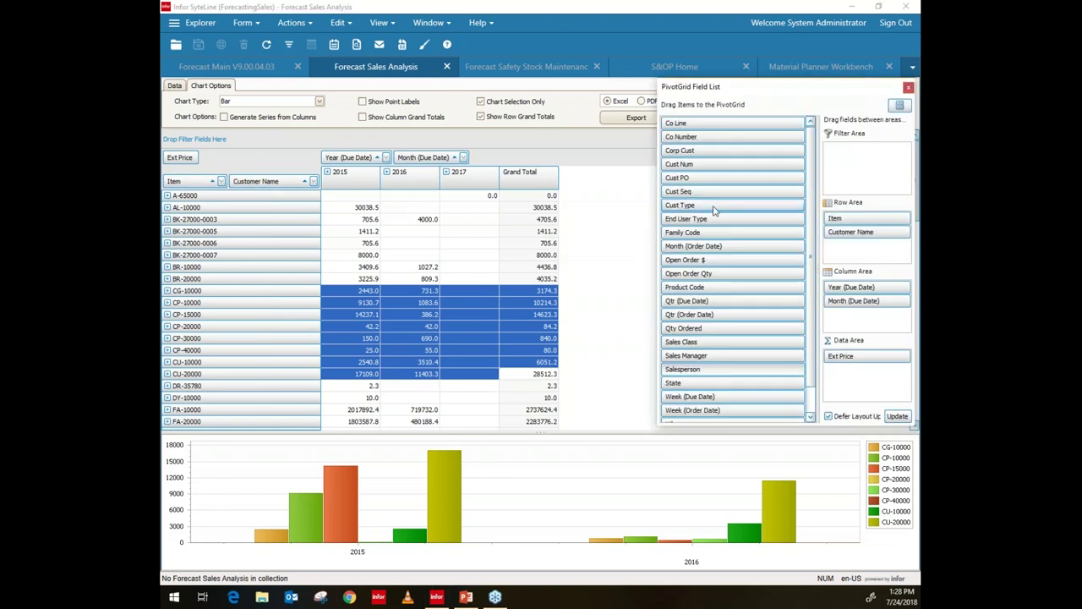
pyautogui.moveTo(692, 372); pyautogui.dragTo(181, 188)
pyautogui.rightClick(189, 229)
pyautogui.click(218, 263)
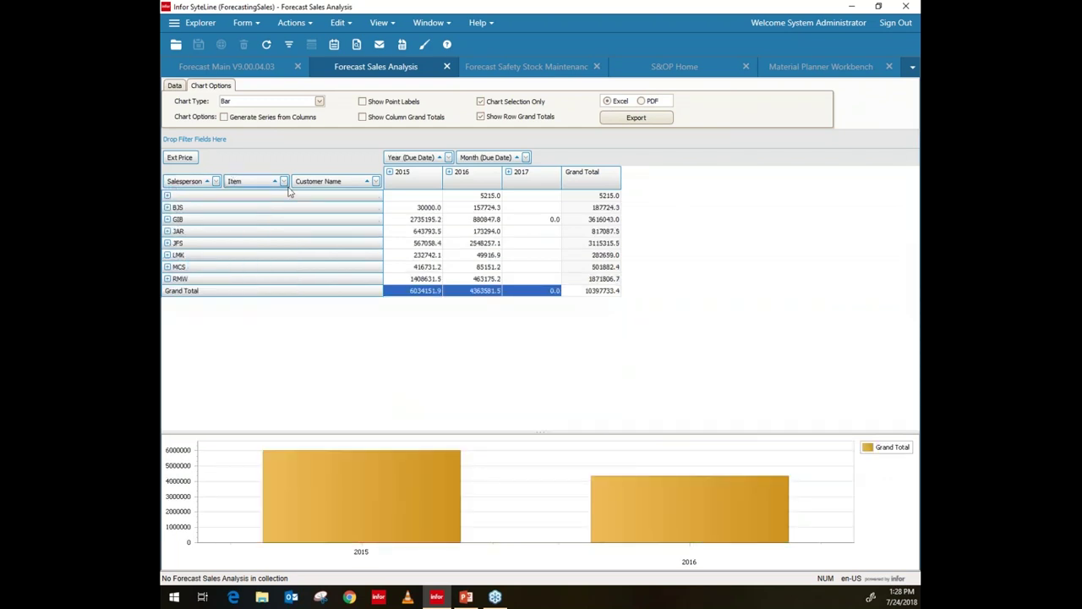
# Step: Hide the Item field from the pivot rows and check the customers under salesperson code GIB
pyautogui.rightClick(259, 183)
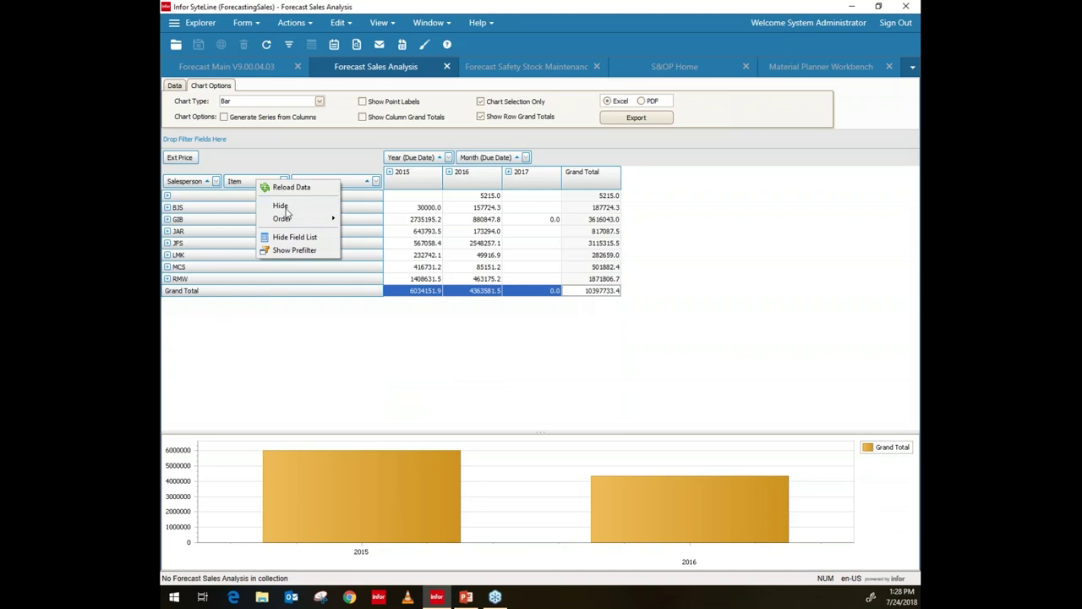
pyautogui.click(282, 208)
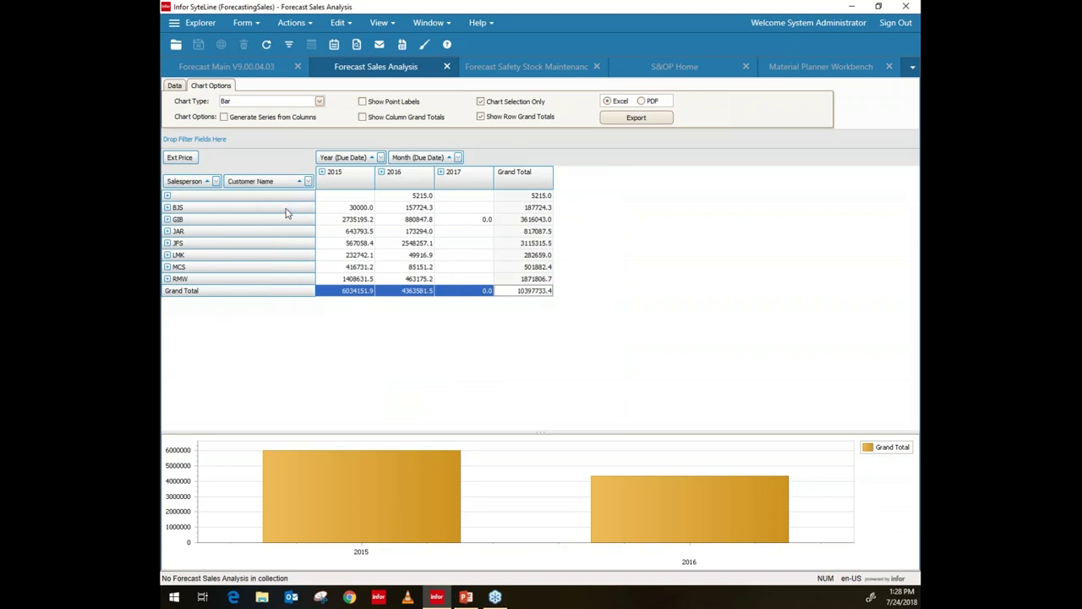
pyautogui.click(167, 219)
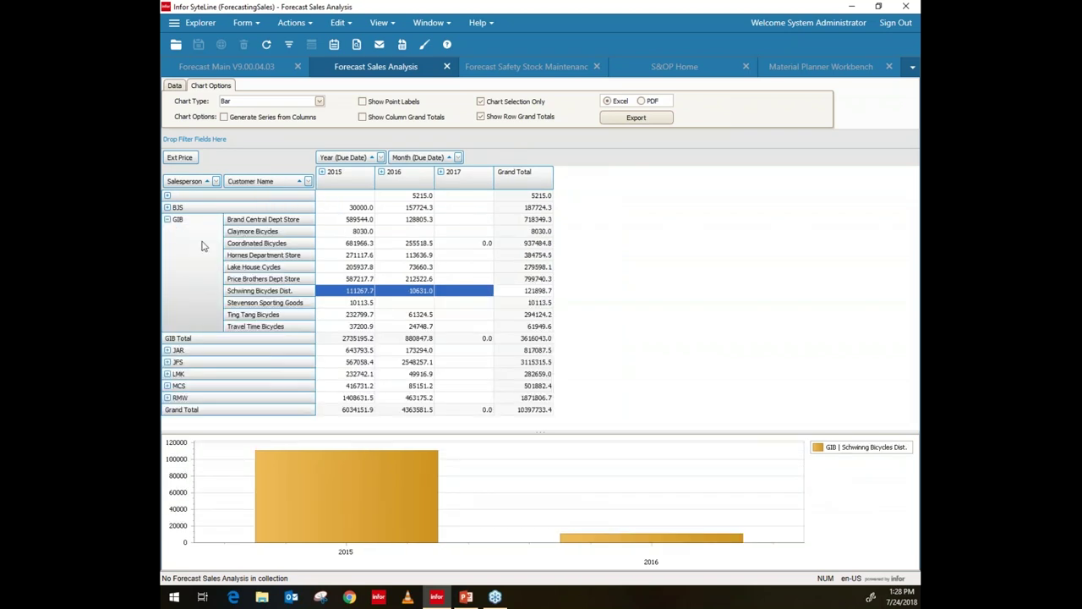
pyautogui.click(167, 220)
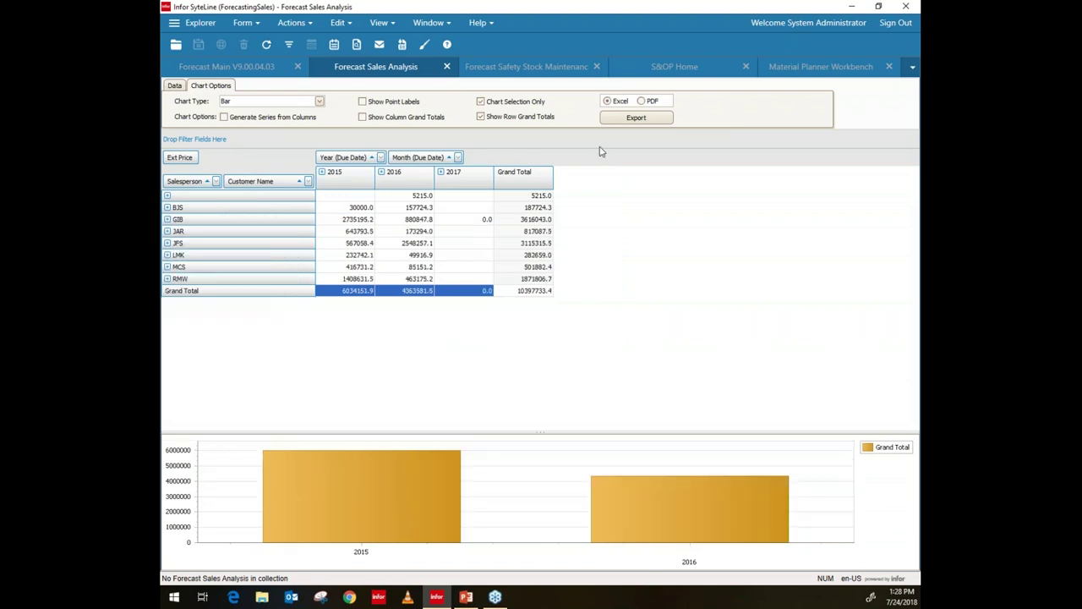
# Step: Bring the pivot field list to the front and review the fields available for the sales analysis
pyautogui.rightClick(679, 146)
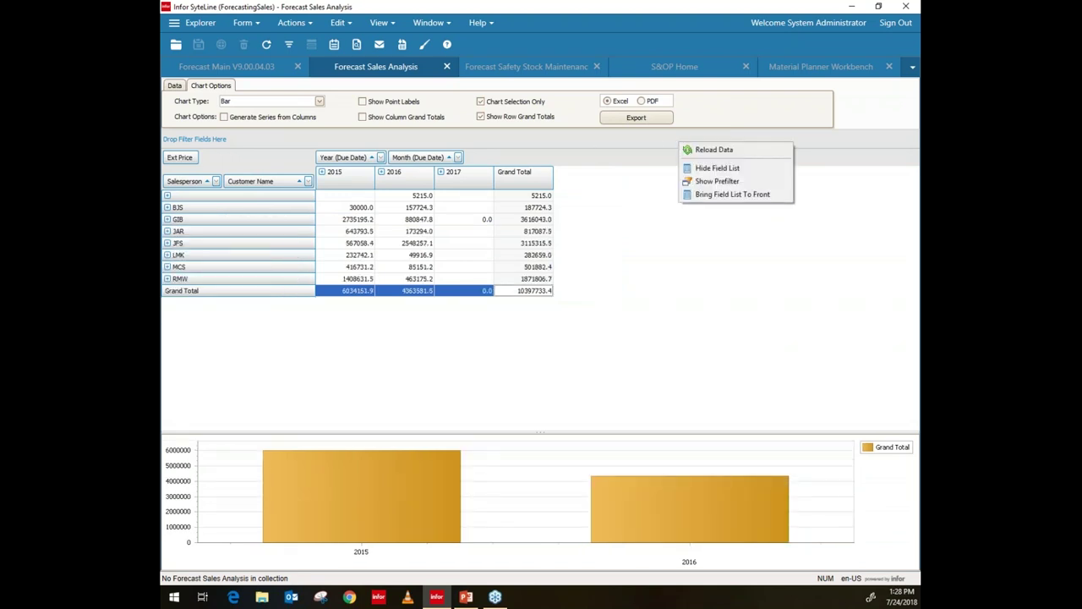
pyautogui.click(722, 195)
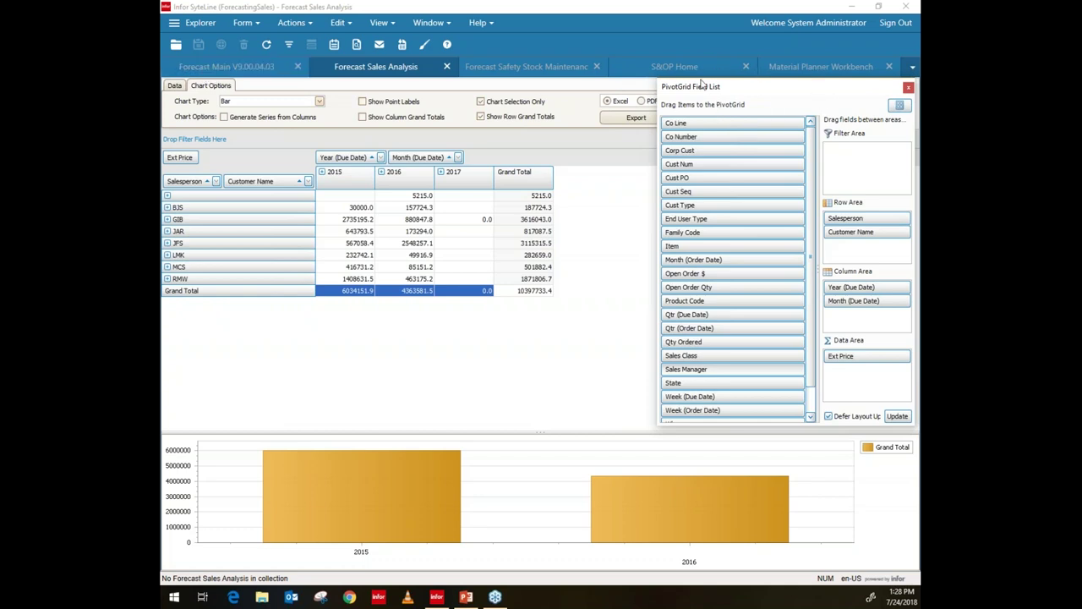
pyautogui.click(604, 243)
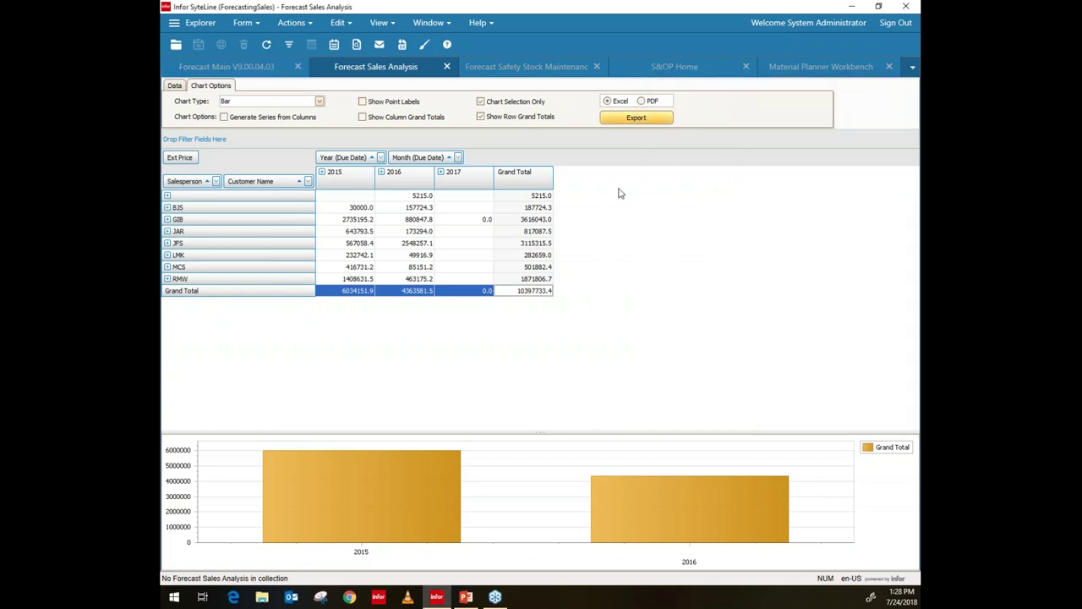
# Step: Return to the Forecast Main form, view item FA-20000's Forecast Graph in Excel, and close the workbook without saving
pyautogui.click(241, 67)
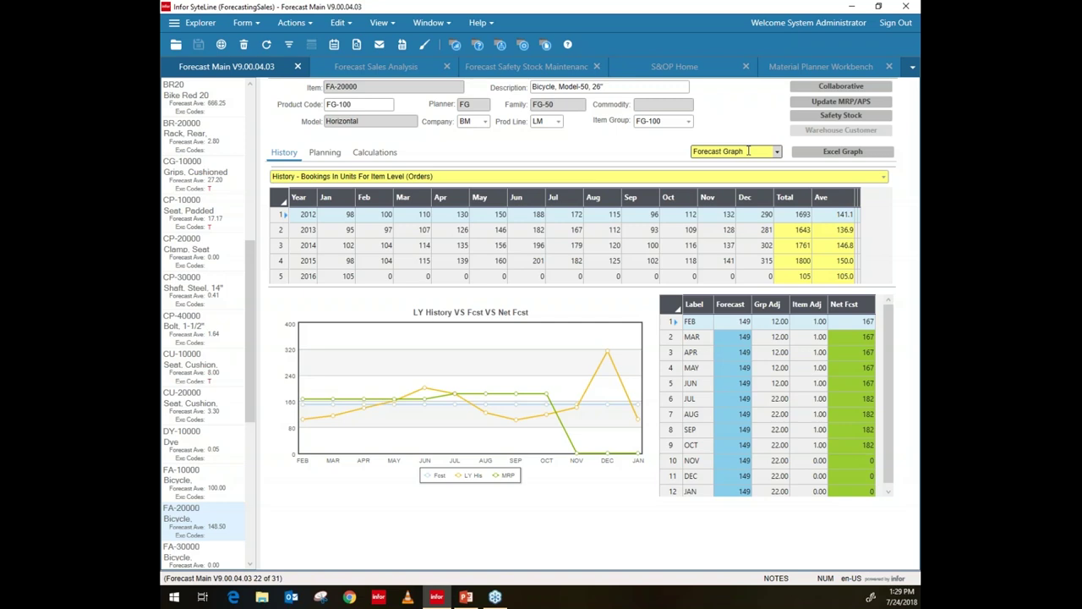
pyautogui.click(845, 152)
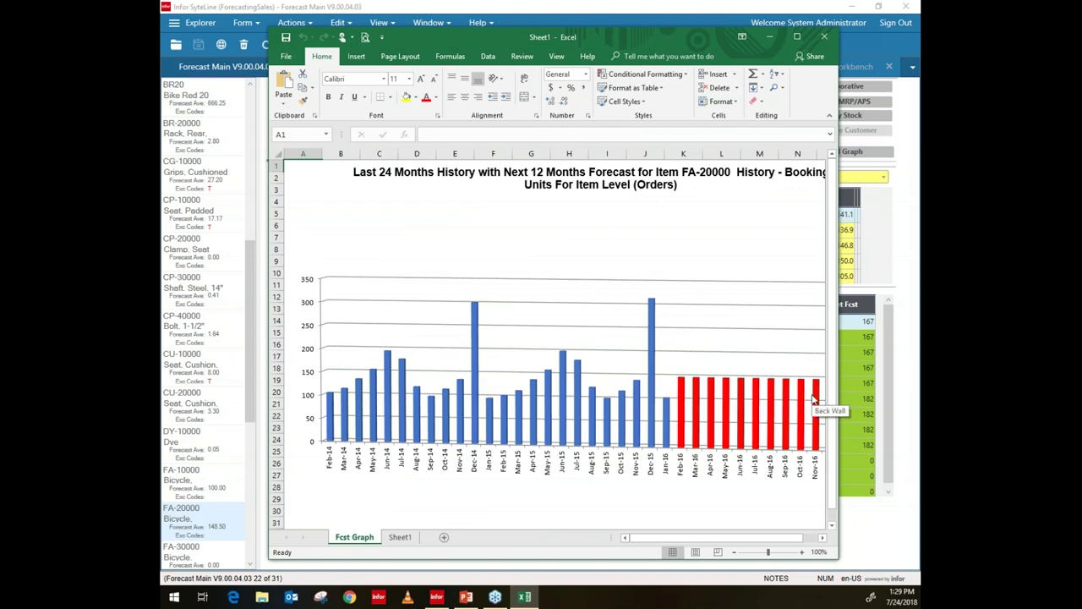
pyautogui.click(825, 39)
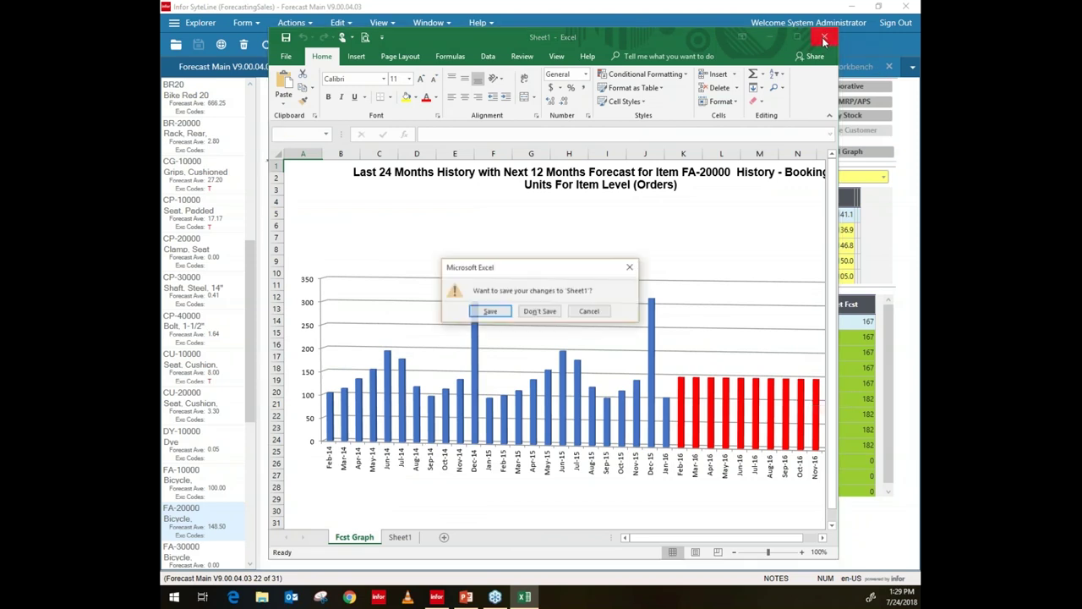
pyautogui.click(540, 312)
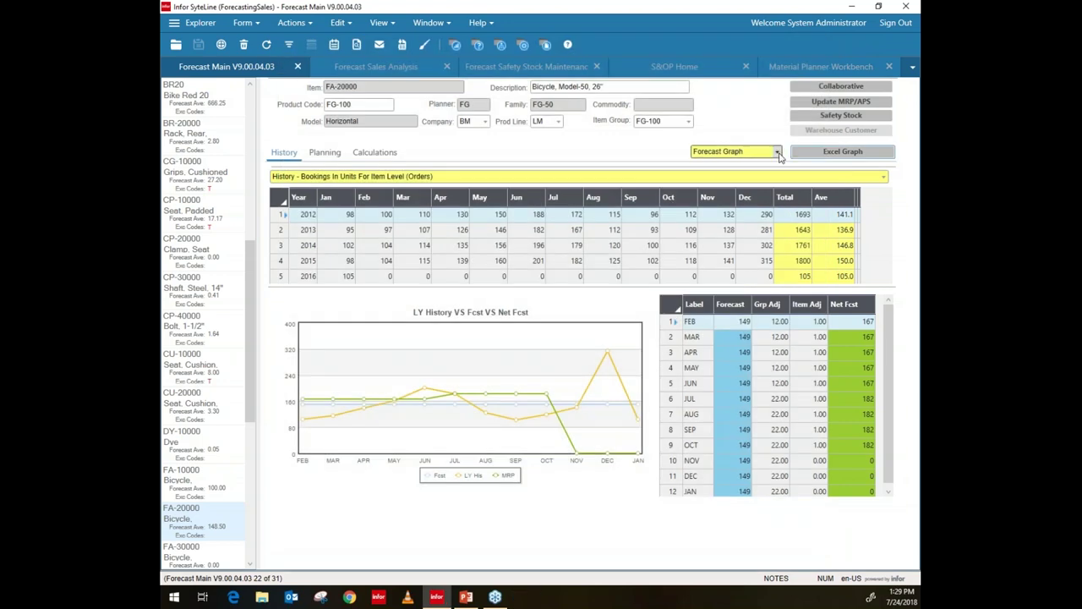
# Step: View the History Graph for FA-20000 in a widened Excel window, then close the workbook without saving
pyautogui.click(777, 152)
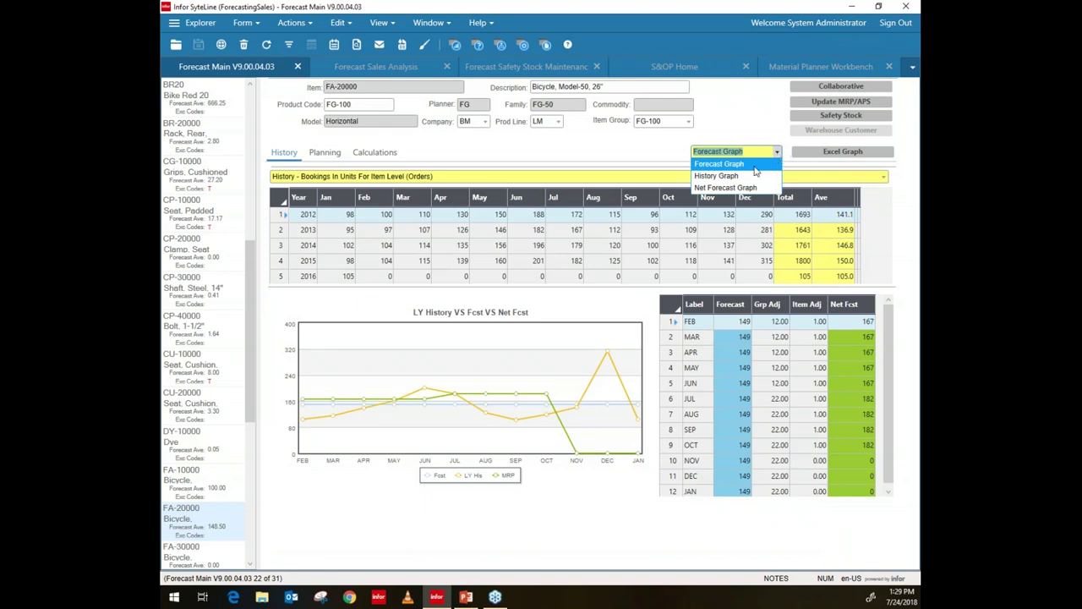
pyautogui.click(757, 175)
pyautogui.click(825, 153)
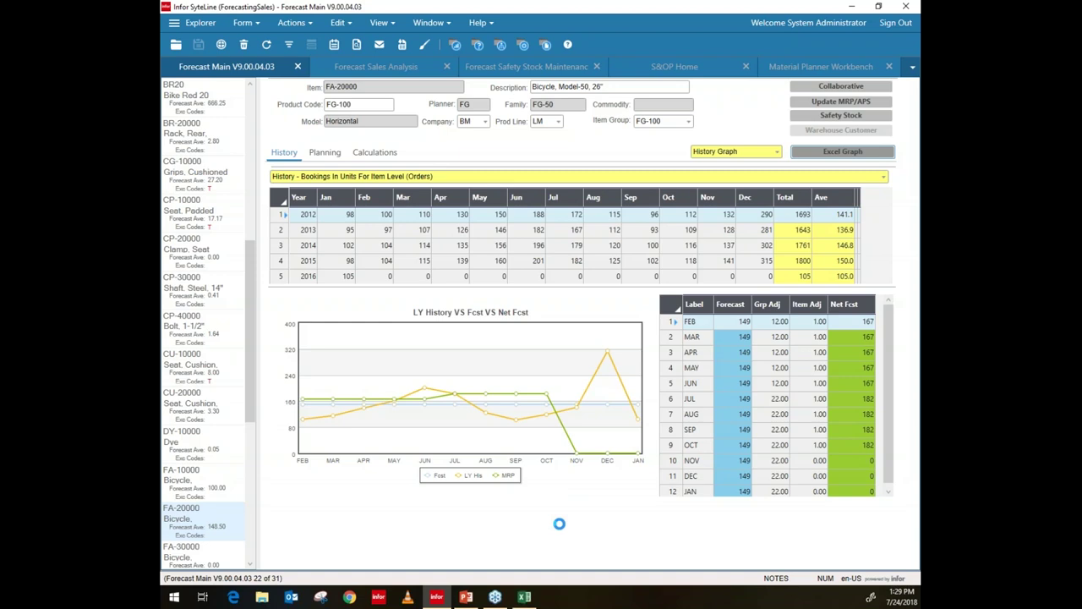
pyautogui.click(524, 597)
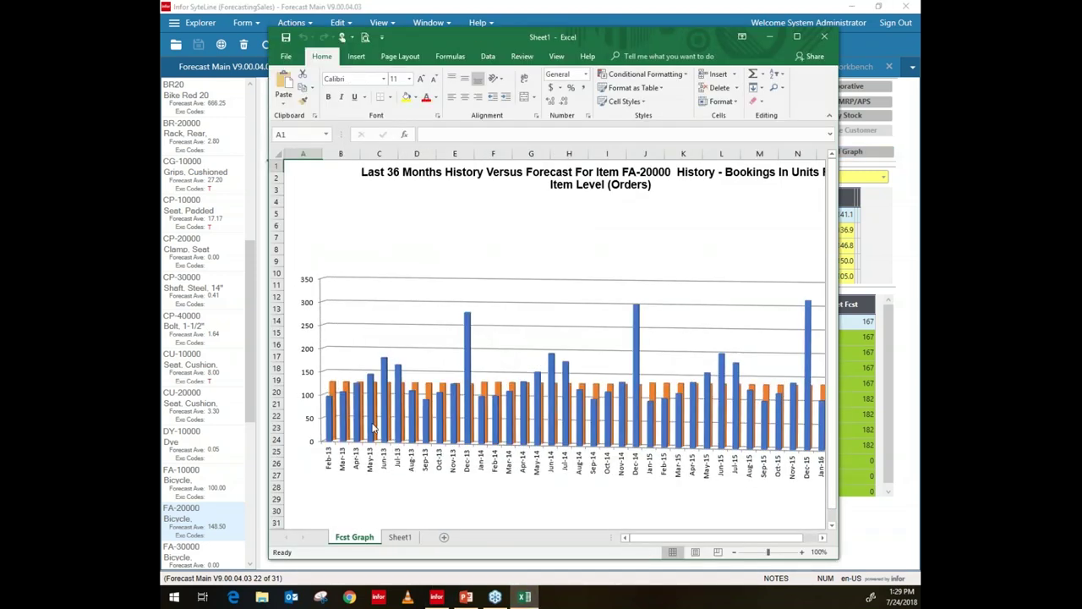
pyautogui.click(276, 321)
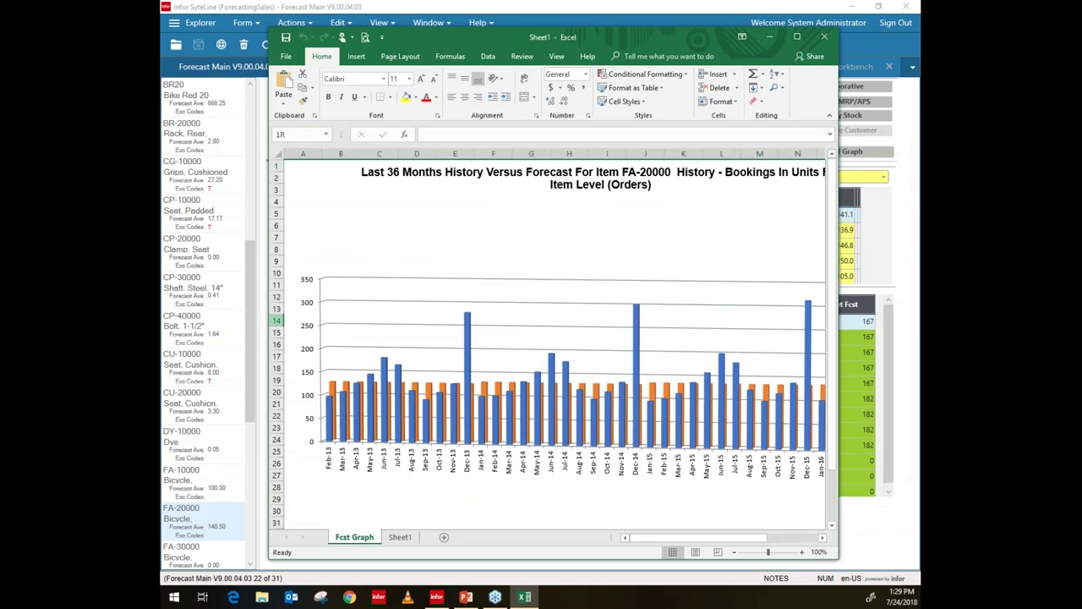
pyautogui.moveTo(267, 316); pyautogui.dragTo(193, 316)
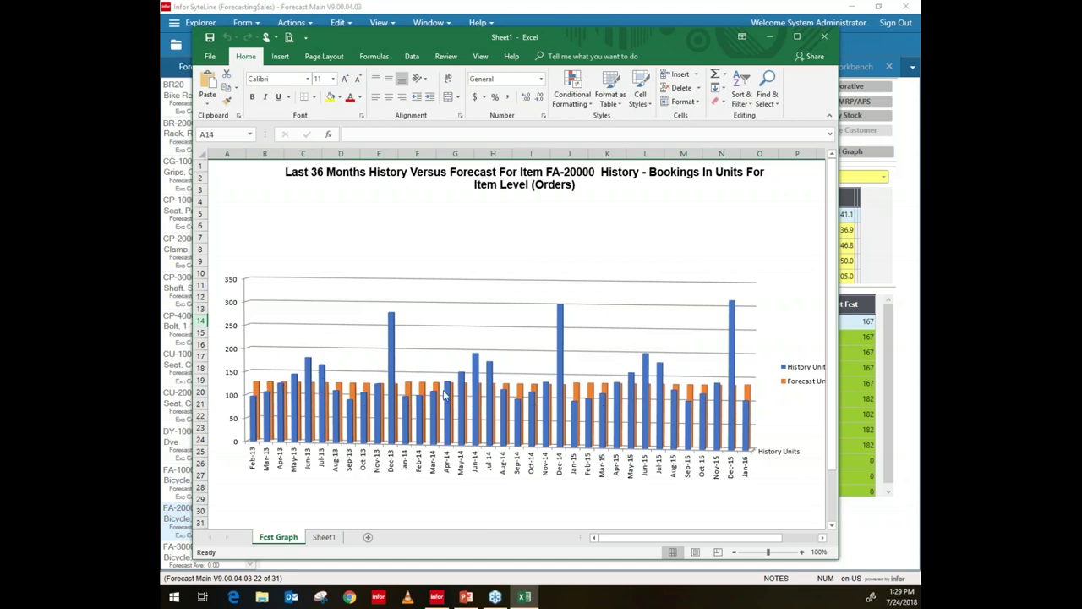
pyautogui.moveTo(464, 399)
pyautogui.click(824, 40)
pyautogui.click(540, 312)
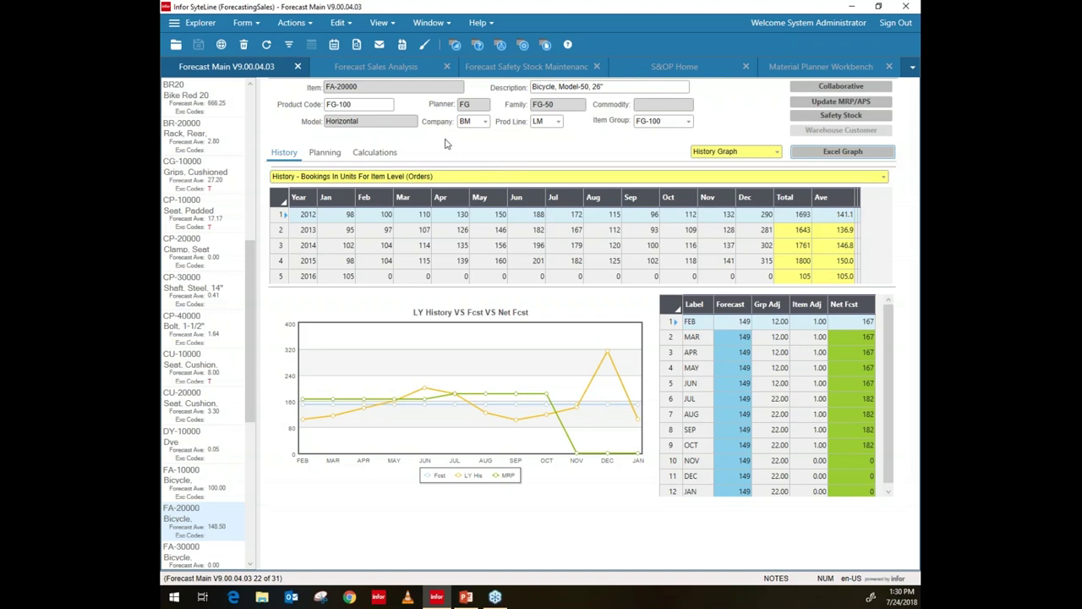
# Step: Run Automatic Selection of the forecast model for FA-20000, accept the recommended Seasonal model, and close the selection results
pyautogui.click(370, 156)
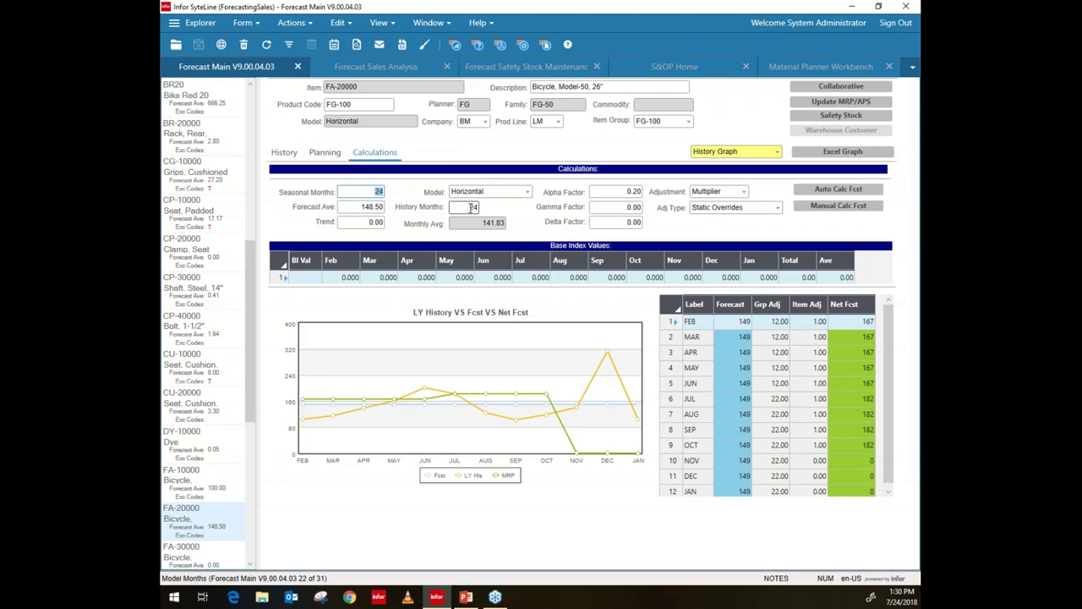
pyautogui.click(527, 193)
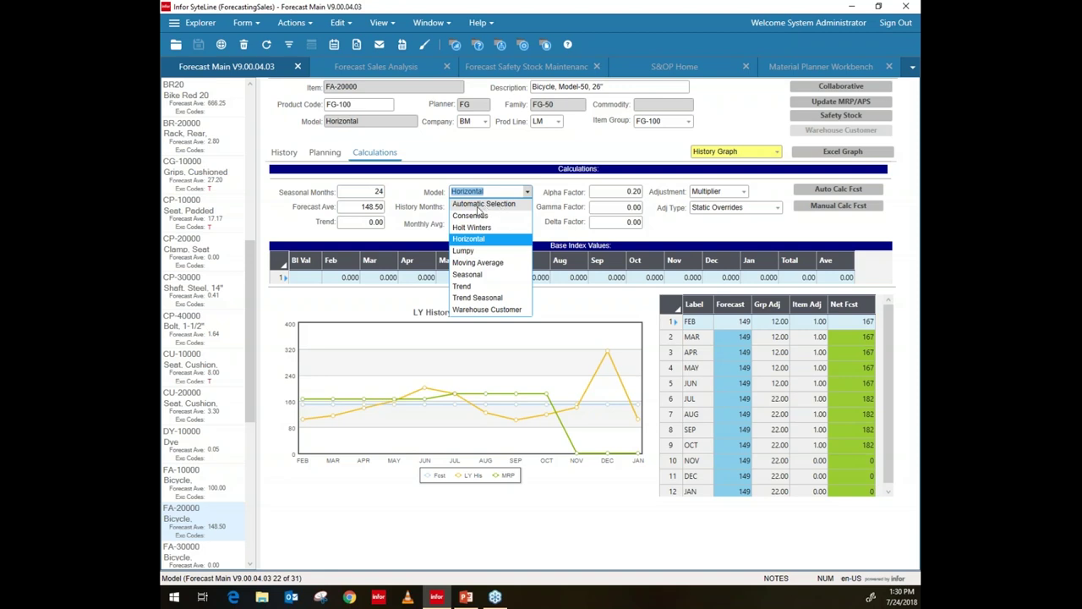
pyautogui.click(479, 206)
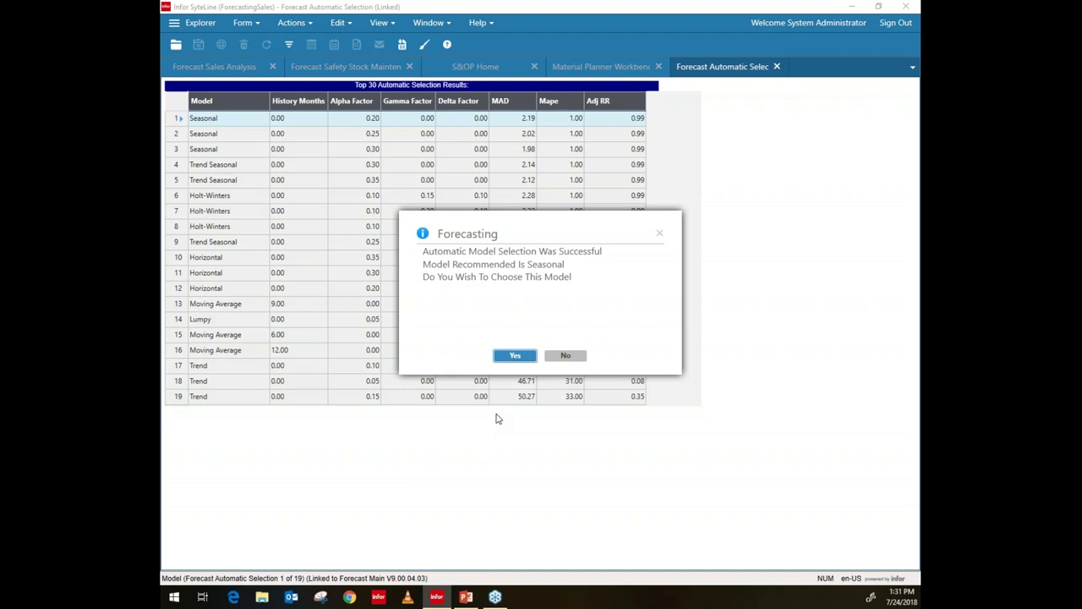
pyautogui.click(518, 357)
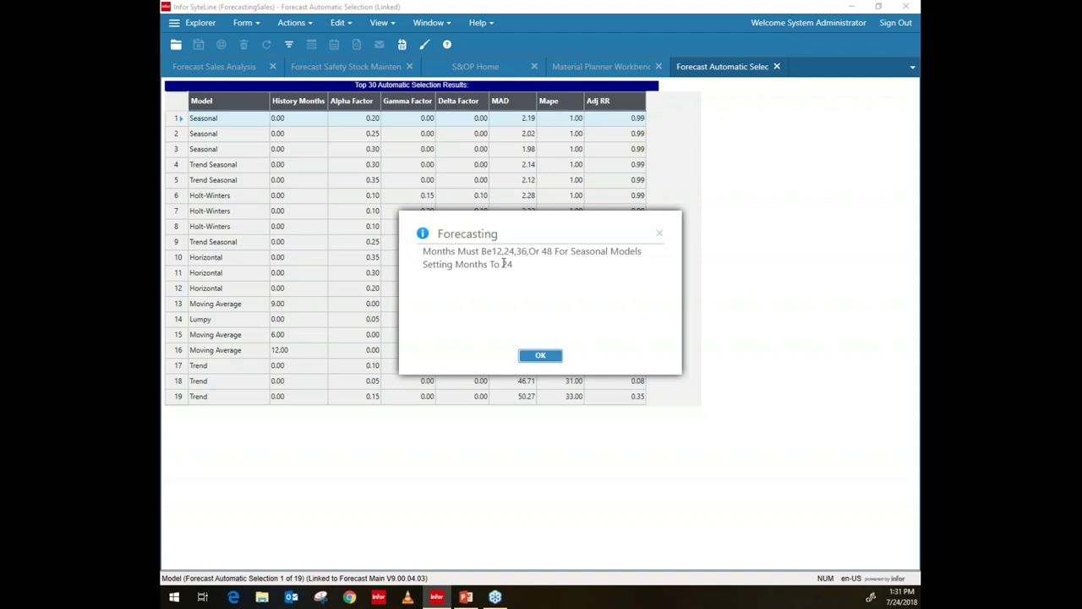
pyautogui.click(541, 356)
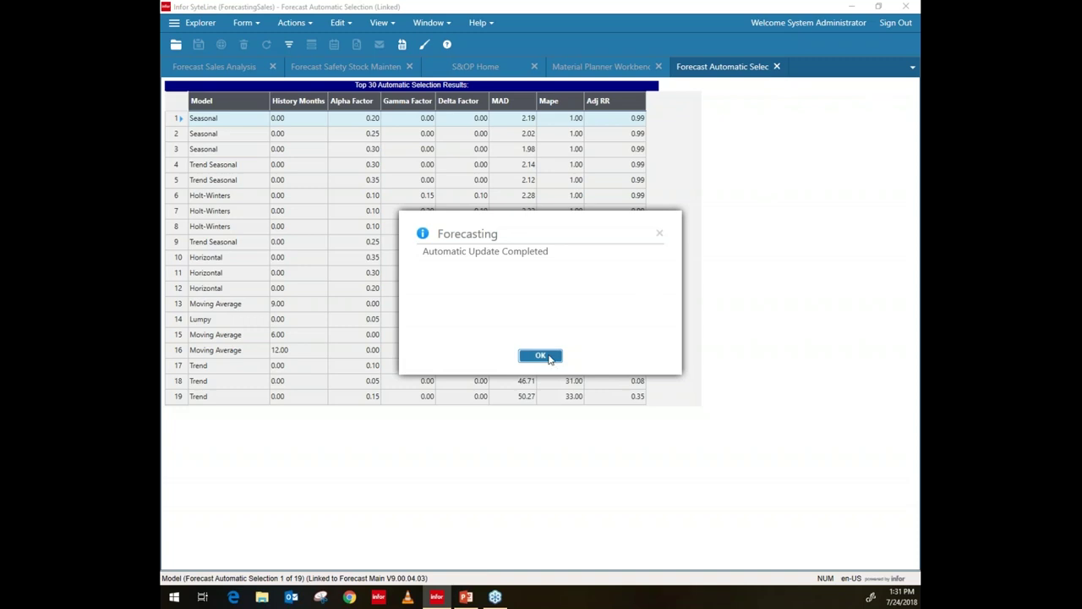
pyautogui.click(549, 355)
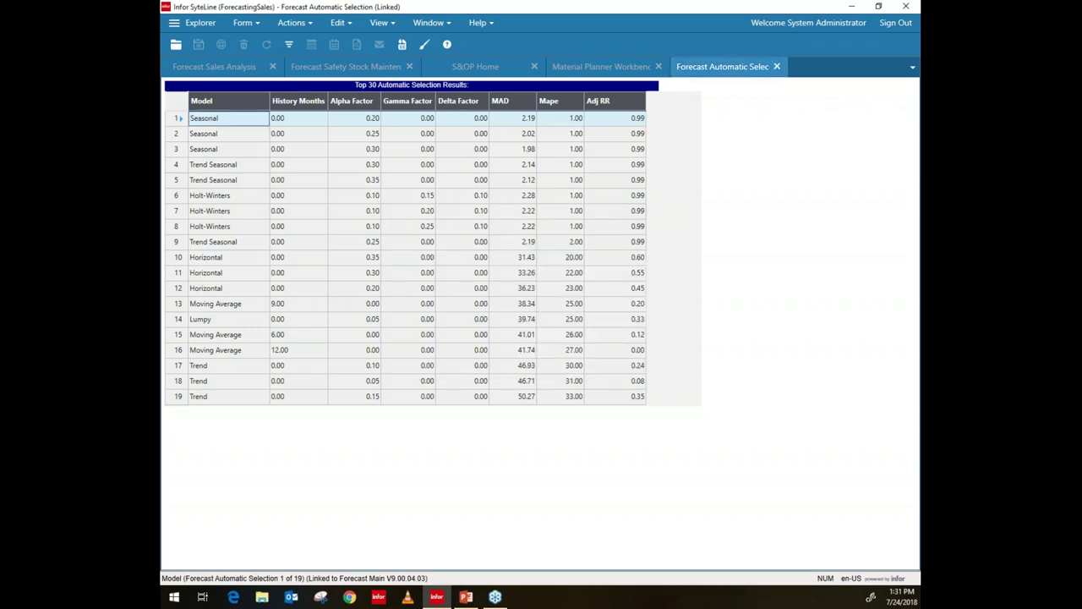
pyautogui.click(777, 67)
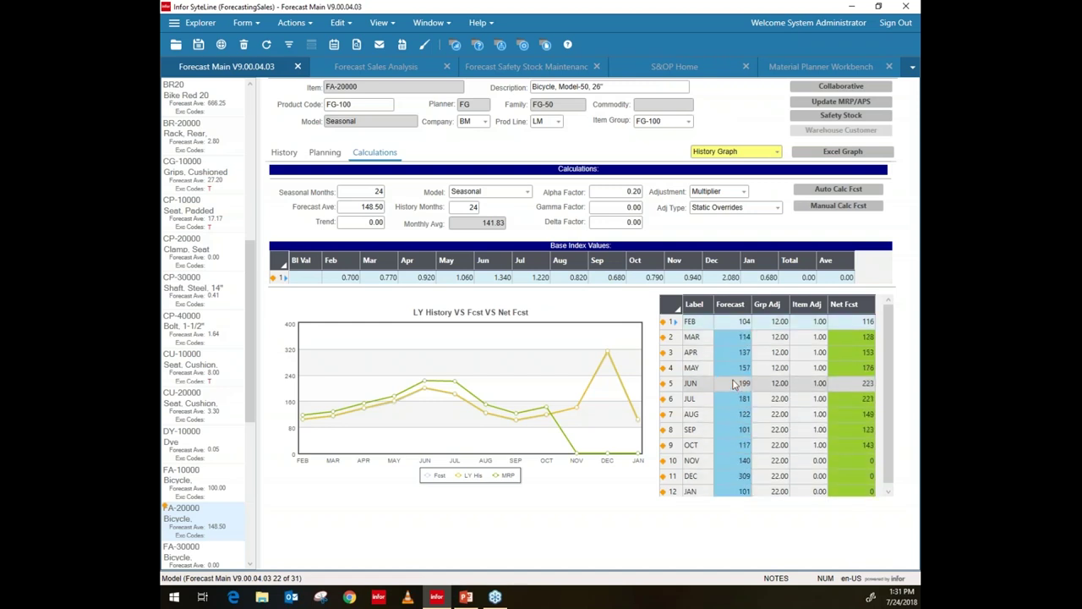
# Step: Switch the graph type back to Forecast Graph, examine the recalculated forecast in Excel, and close the workbook without saving
pyautogui.click(776, 152)
pyautogui.click(737, 164)
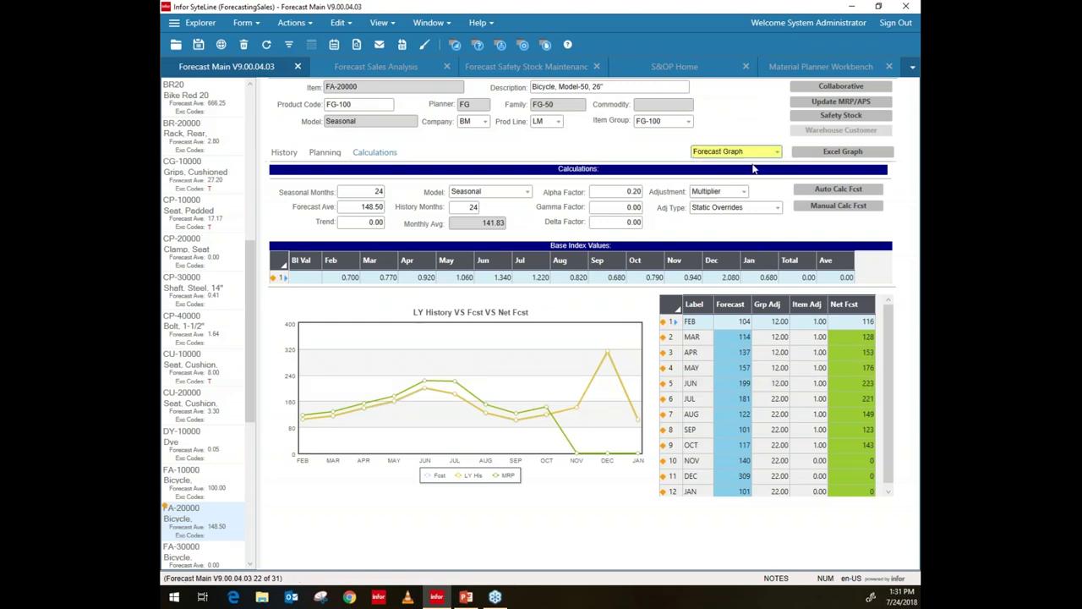
pyautogui.click(826, 153)
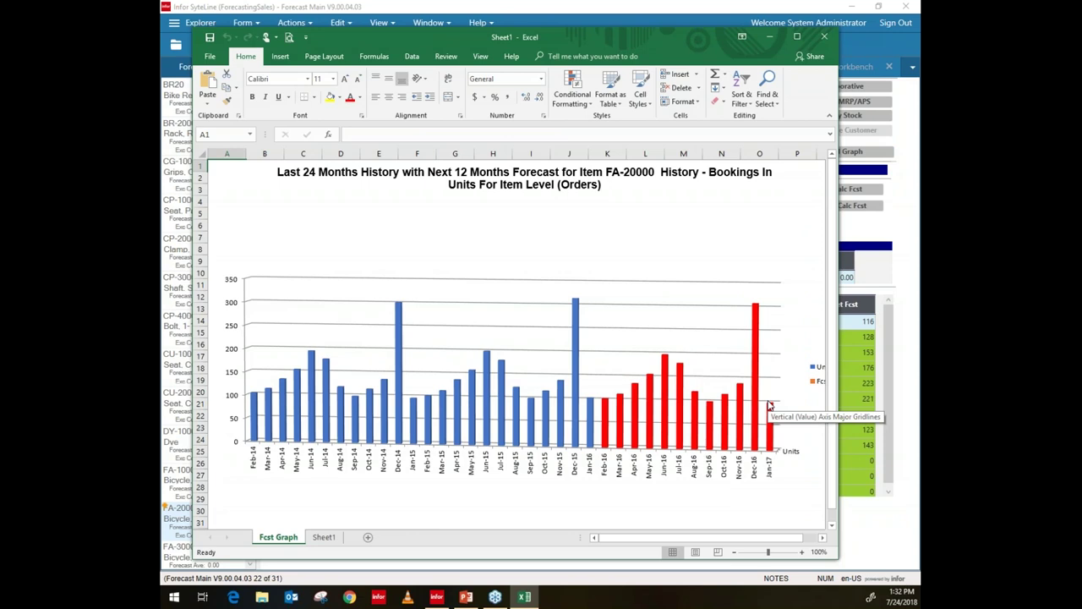
pyautogui.click(826, 39)
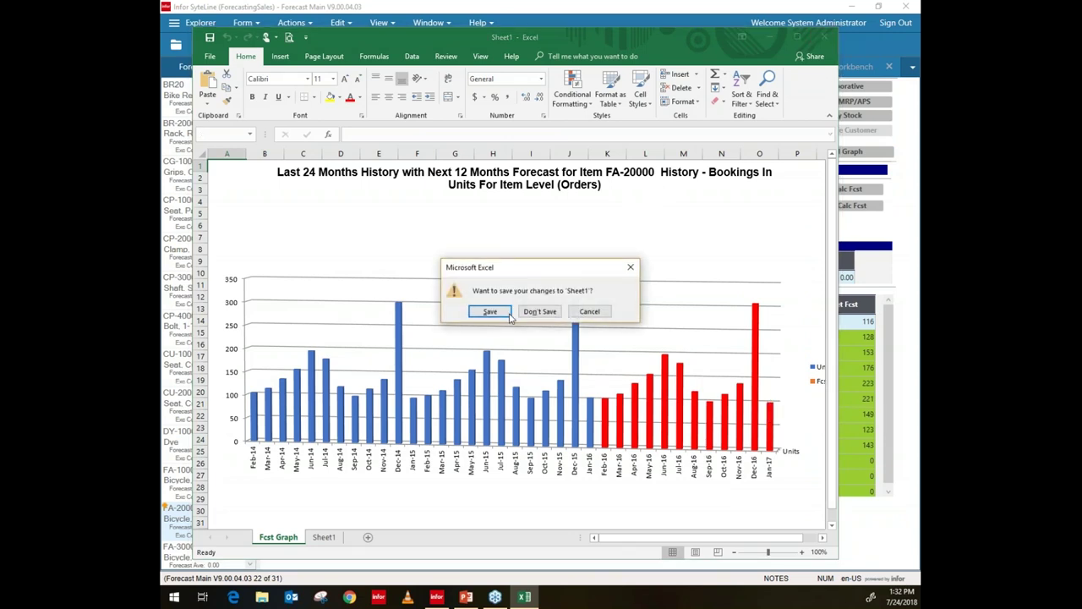
pyautogui.click(535, 311)
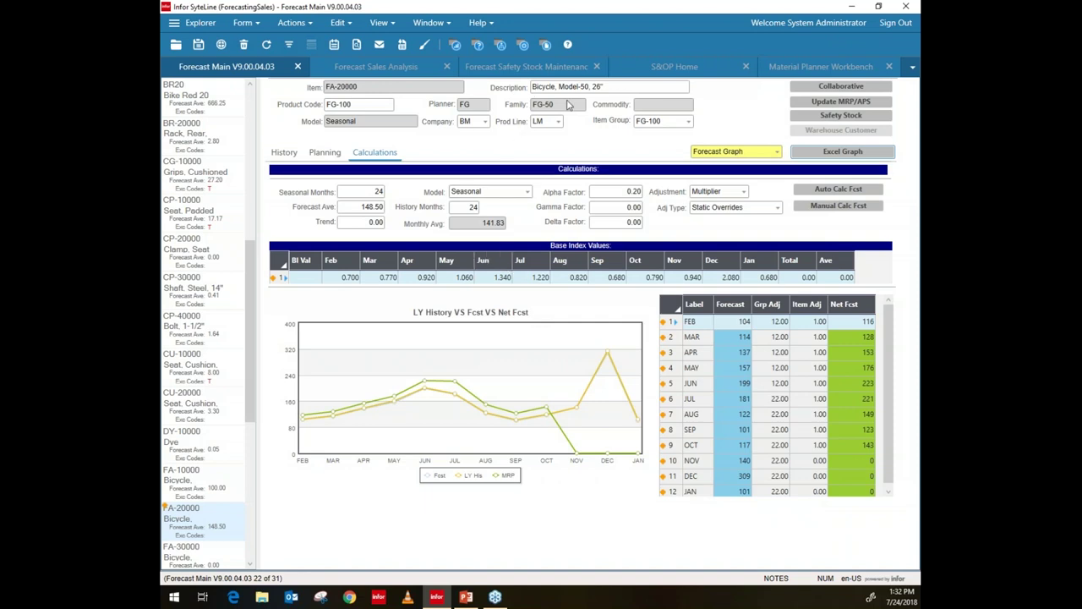
# Step: Open the collaborative forecast and show item FA-10000's details for customer Coordinated Bicycles
pyautogui.click(823, 87)
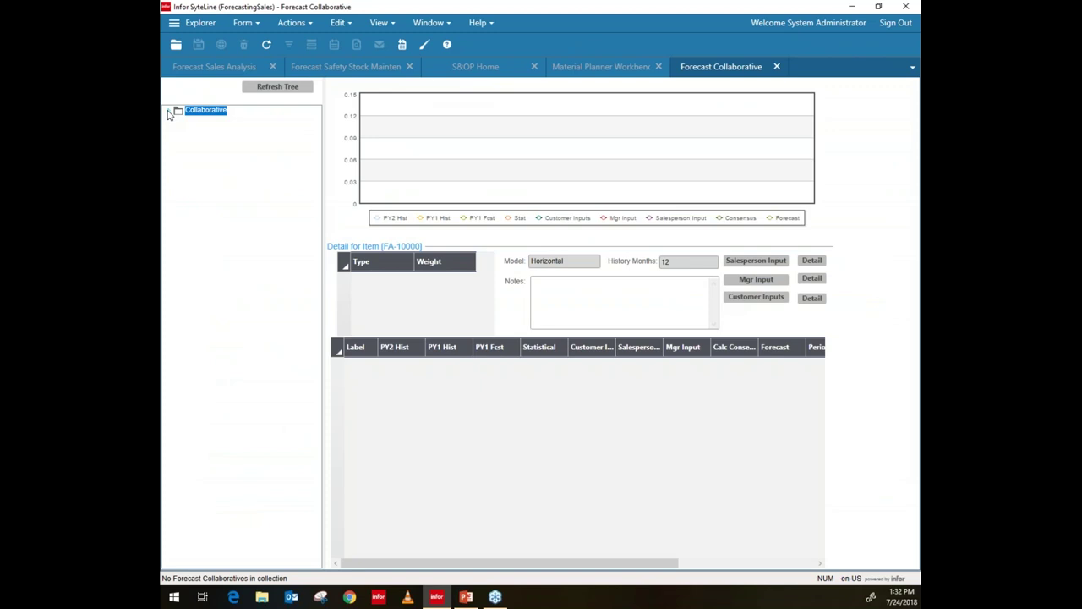
pyautogui.click(170, 111)
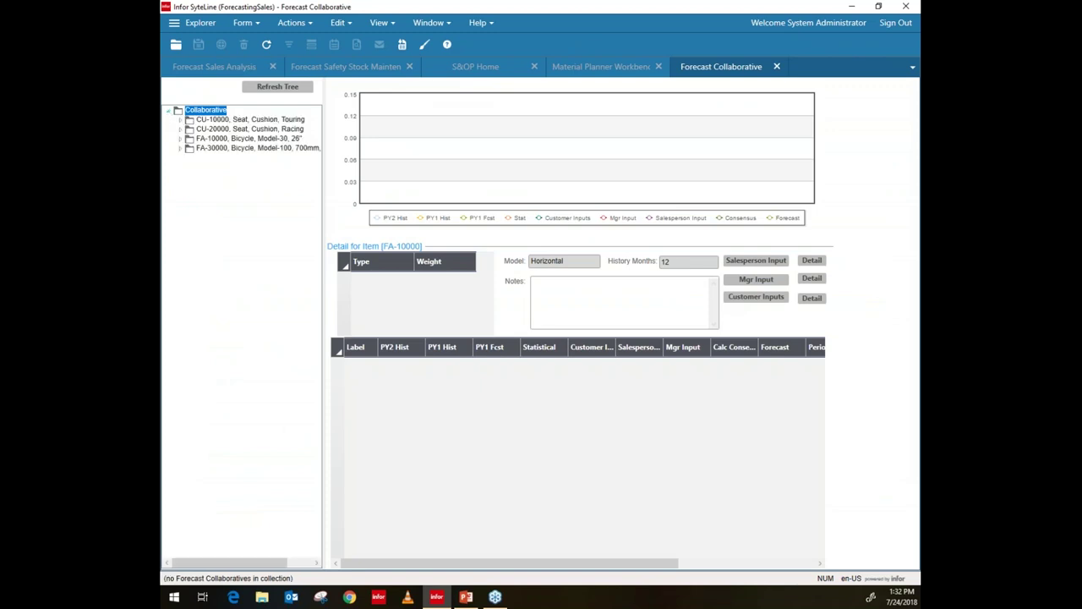
pyautogui.click(181, 141)
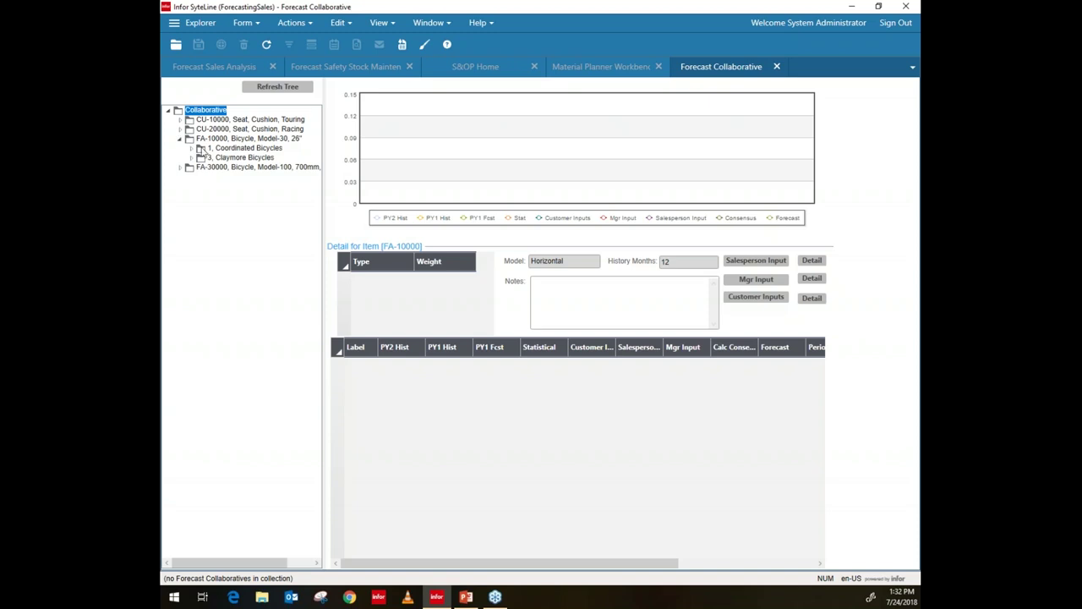
pyautogui.click(205, 149)
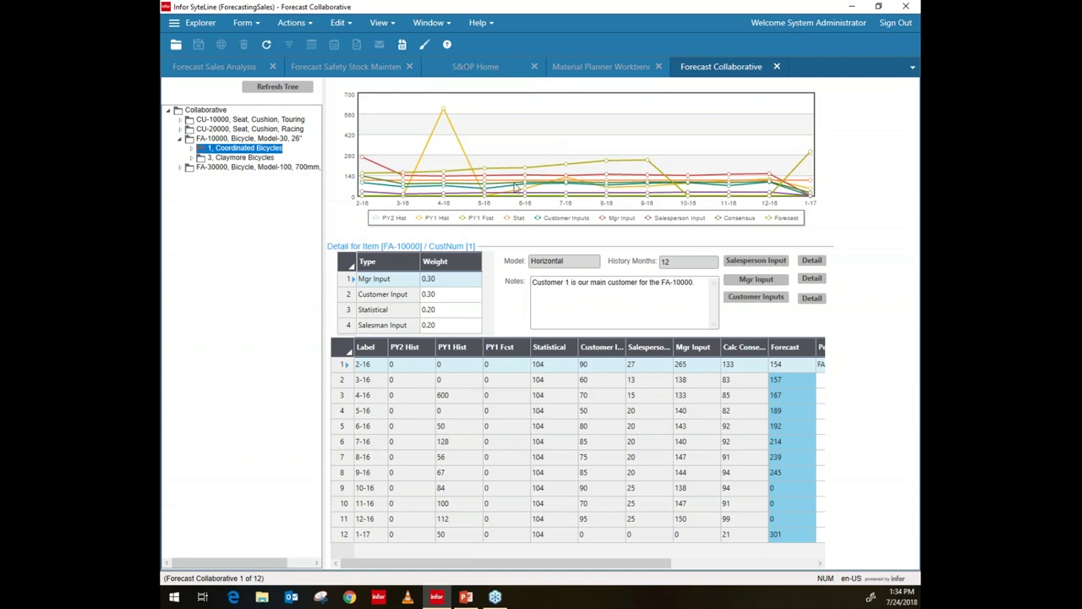
# Step: Hide the Stat, Customer Inputs, Salesperson Input and Consensus series in the collaborative forecast chart
pyautogui.click(508, 219)
pyautogui.click(541, 220)
pyautogui.click(649, 221)
pyautogui.click(722, 221)
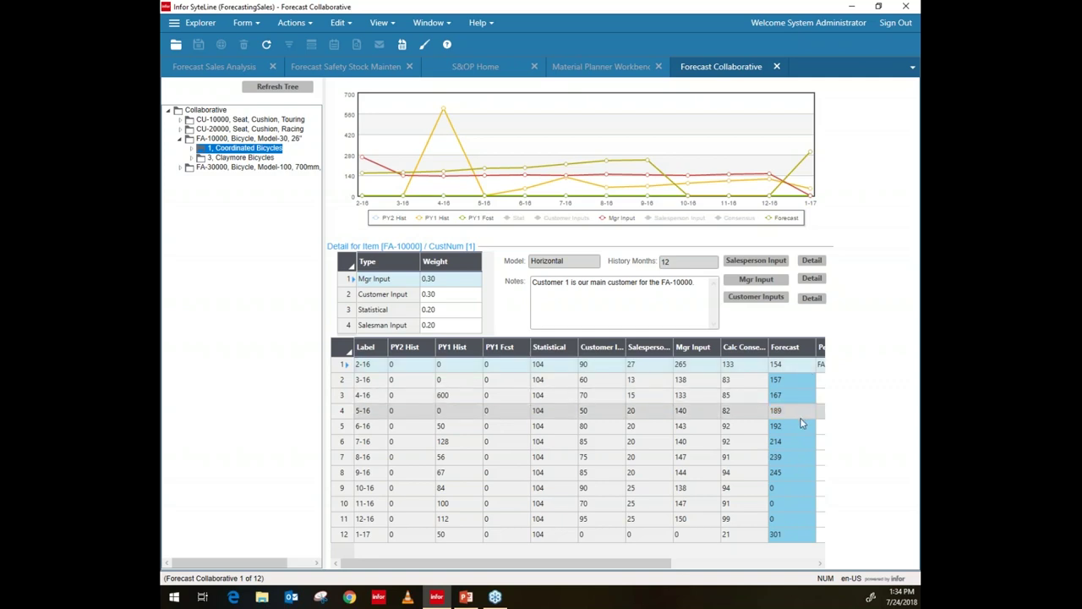
# Step: Check the copy-to-forecast option for the salesperson figures without applying it, and read the period notes in the collaborative grid
pyautogui.rightClick(649, 357)
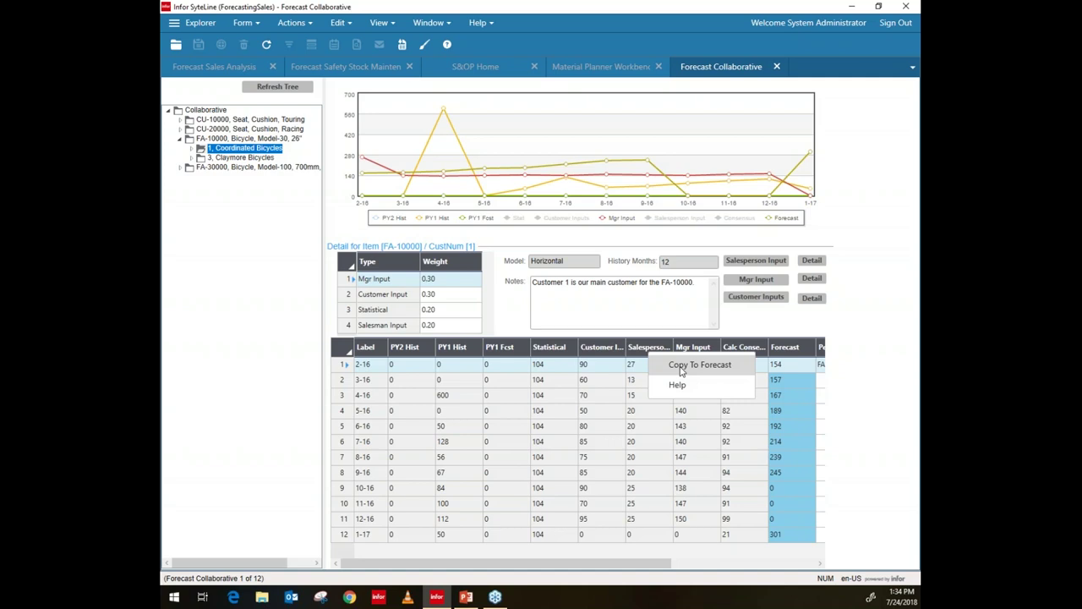
pyautogui.click(782, 322)
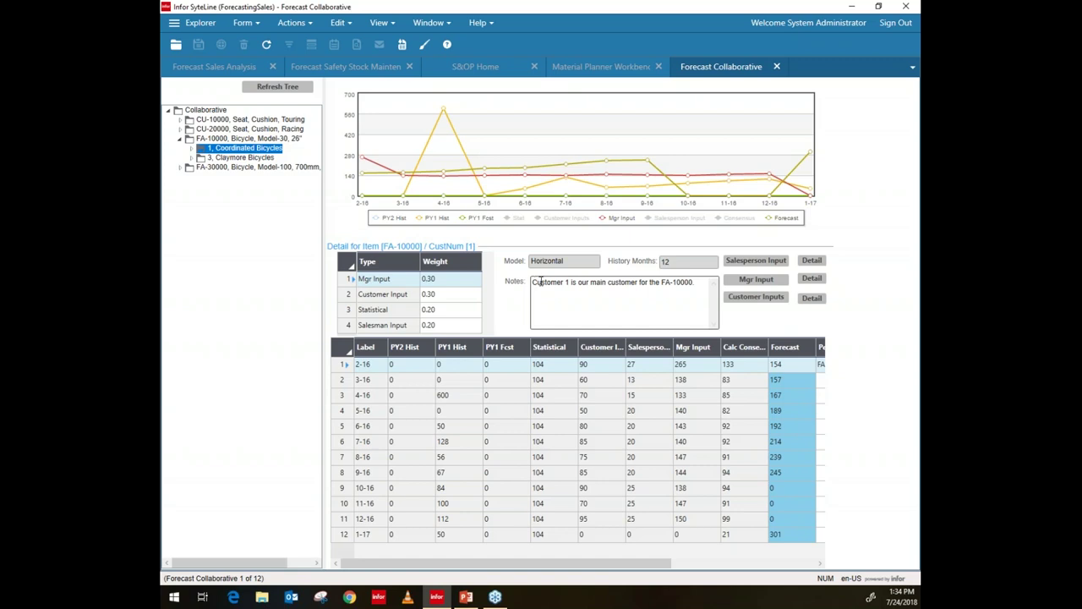
pyautogui.moveTo(609, 567); pyautogui.dragTo(722, 563)
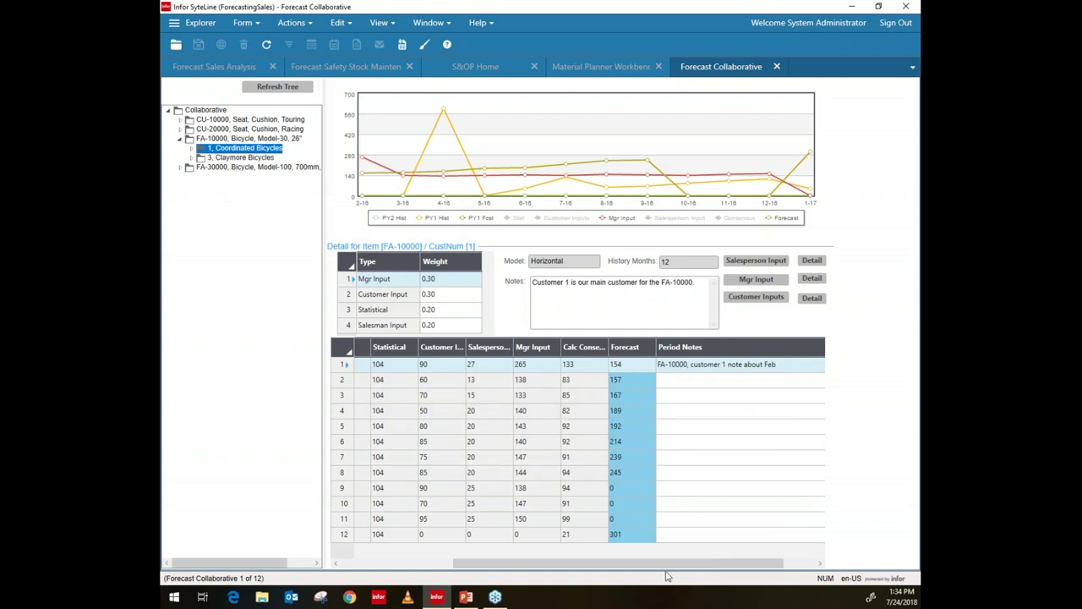
pyautogui.moveTo(657, 569); pyautogui.dragTo(532, 572)
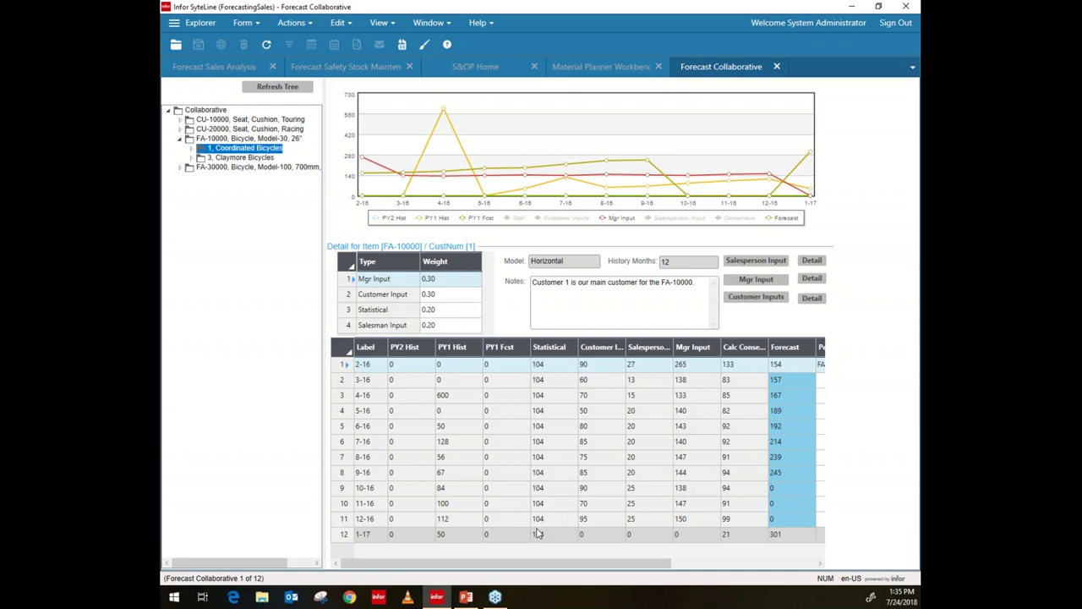
# Step: Close the collaborative forecast and go to the Forecast Safety Stock Maintenance form
pyautogui.click(777, 67)
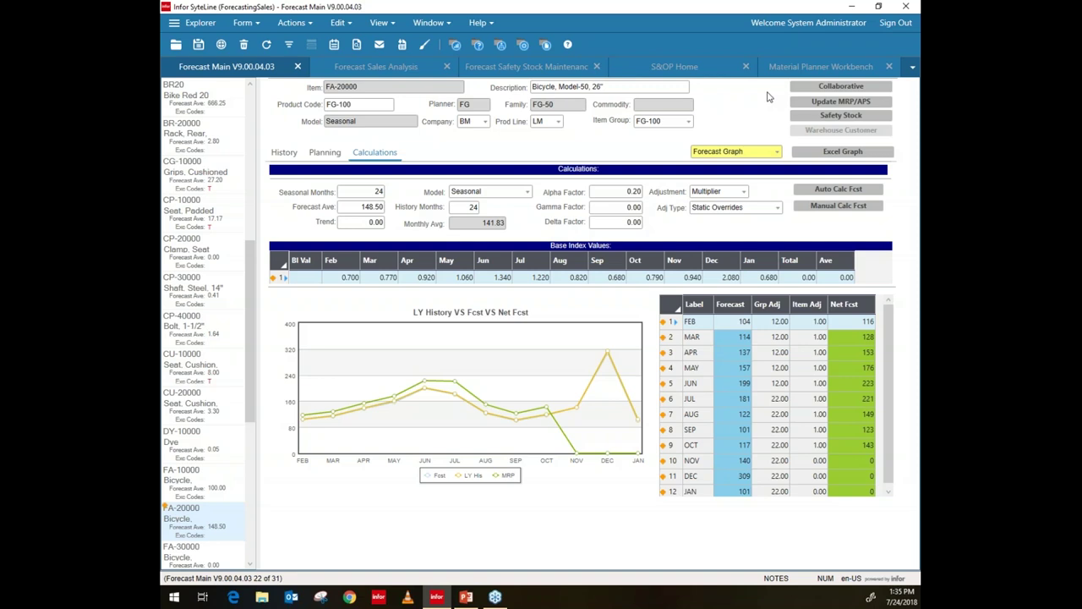
pyautogui.click(516, 71)
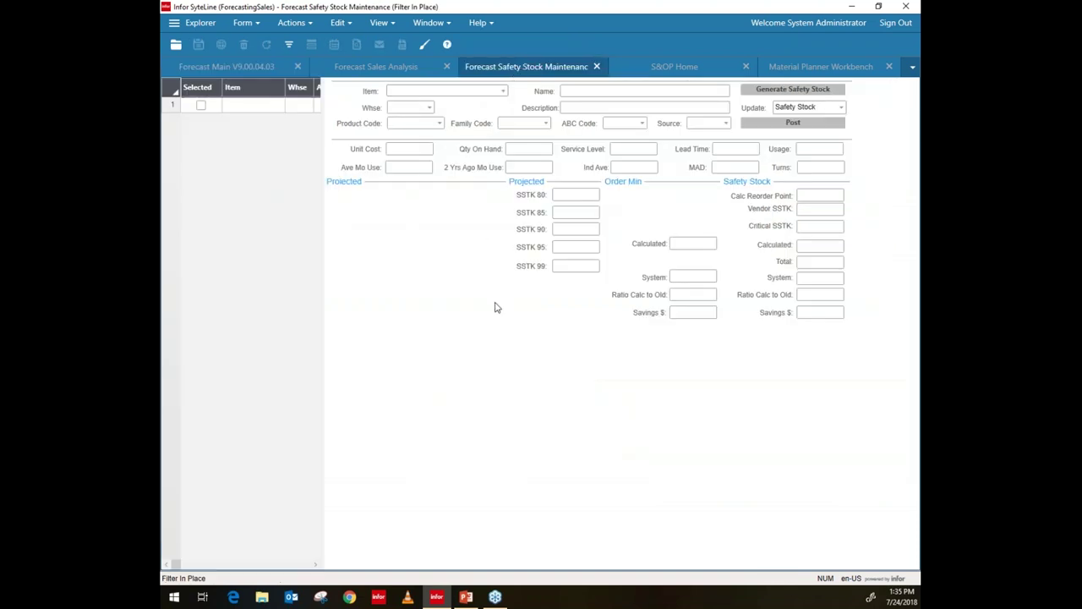
# Step: Filter the safety stock records to warehouse MAIN
pyautogui.click(289, 49)
pyautogui.click(416, 108)
pyautogui.write('main')
pyautogui.click(288, 46)
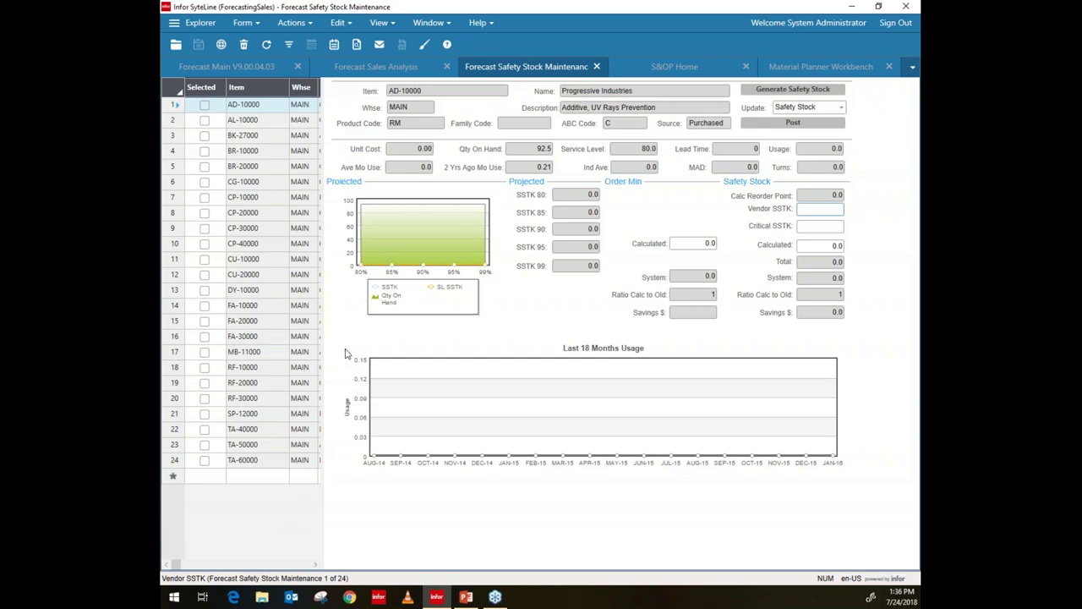
# Step: Show the safety stock records as a full grid and mark items CP-10000, CG-10000 and BR-20000 as selected
pyautogui.hotkey('ctrl', 'u')
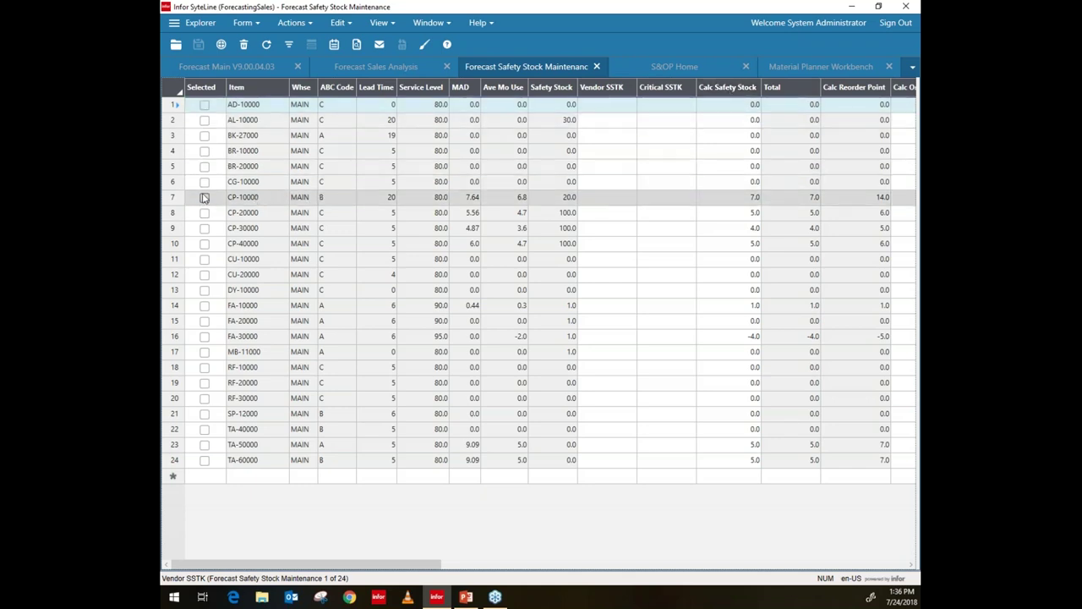
pyautogui.click(171, 199)
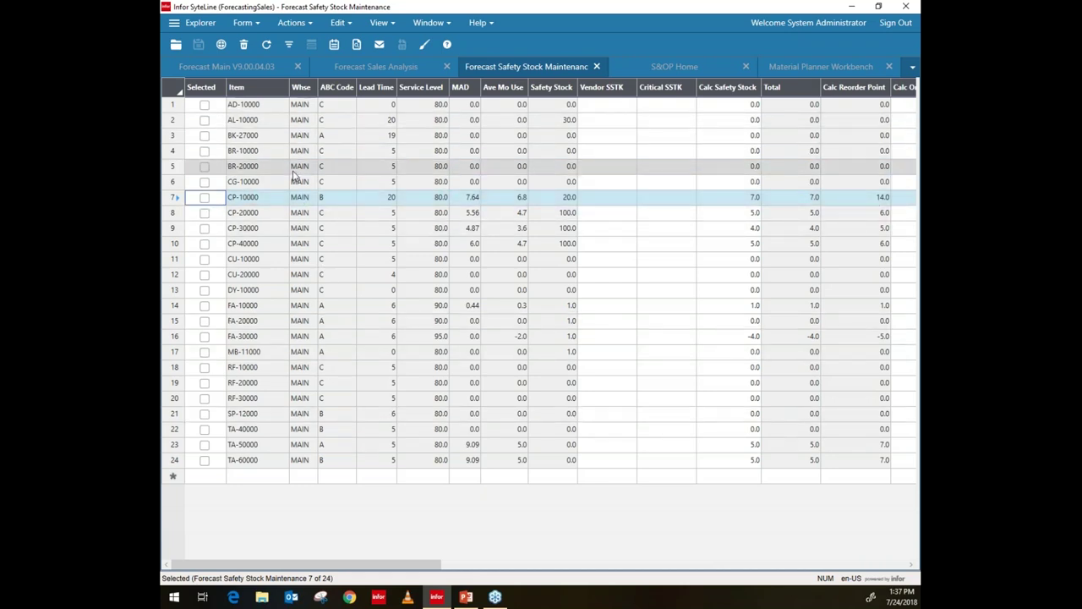
pyautogui.click(204, 198)
pyautogui.click(204, 182)
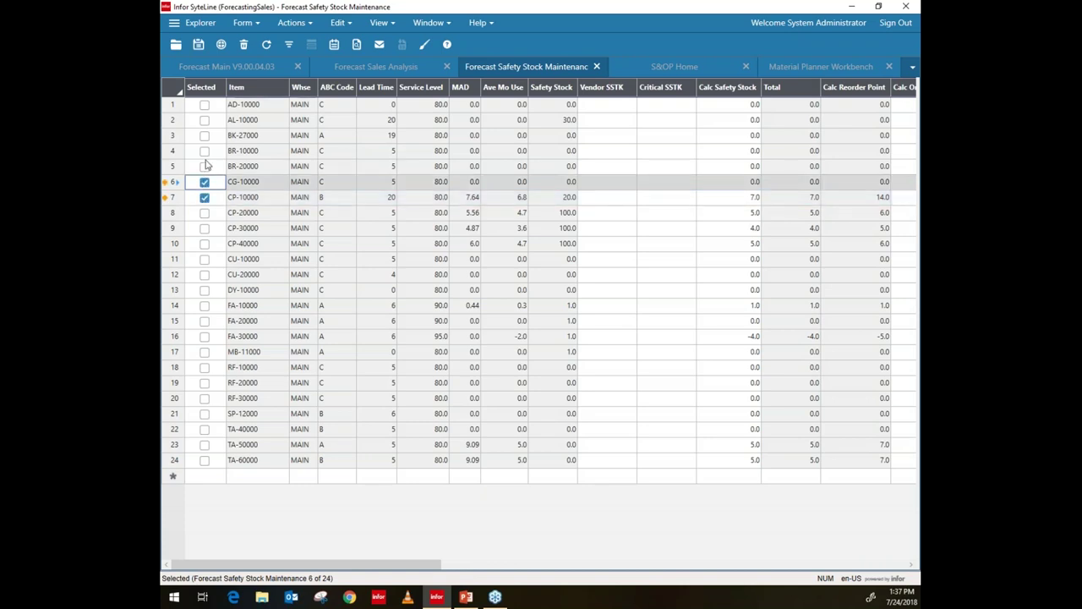
pyautogui.click(203, 166)
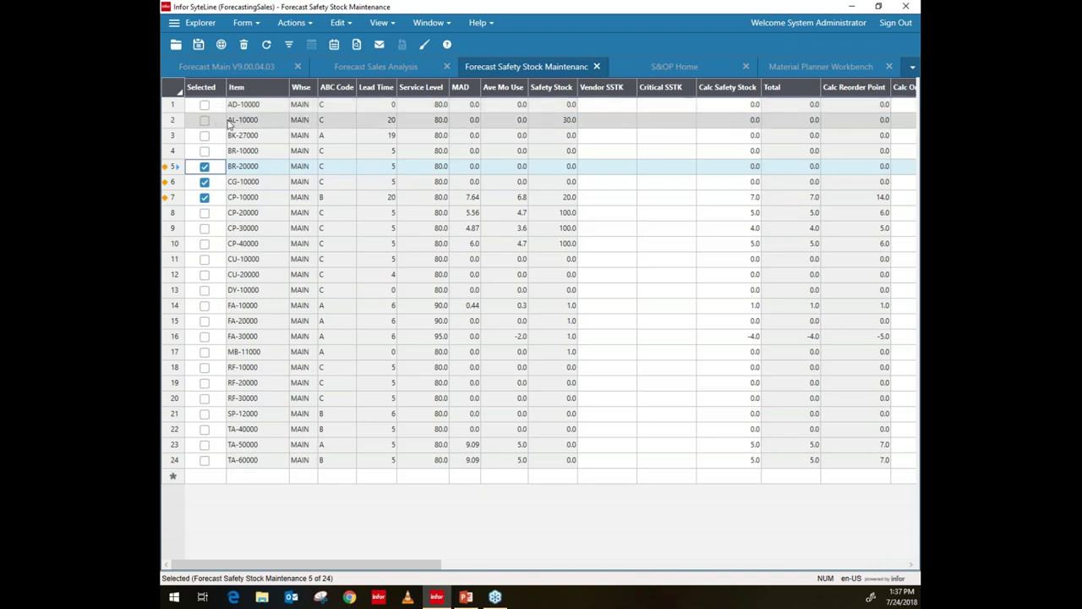
# Step: Return to the detail view to examine item CP-10000's safety stock figures and usage, and switch to PowerPoint
pyautogui.hotkey('ctrl', 'u')
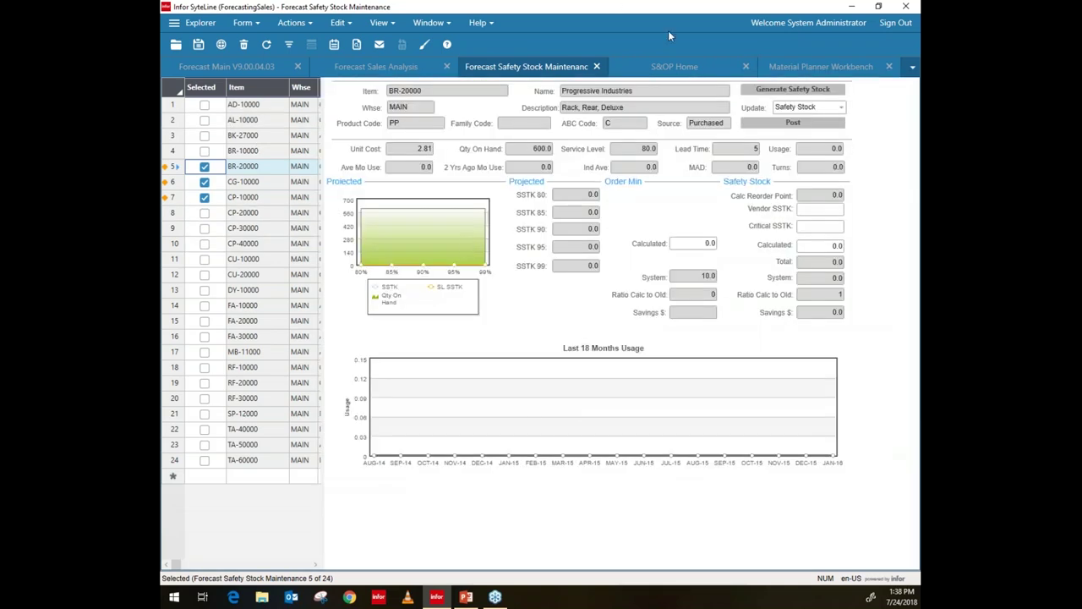
pyautogui.click(801, 122)
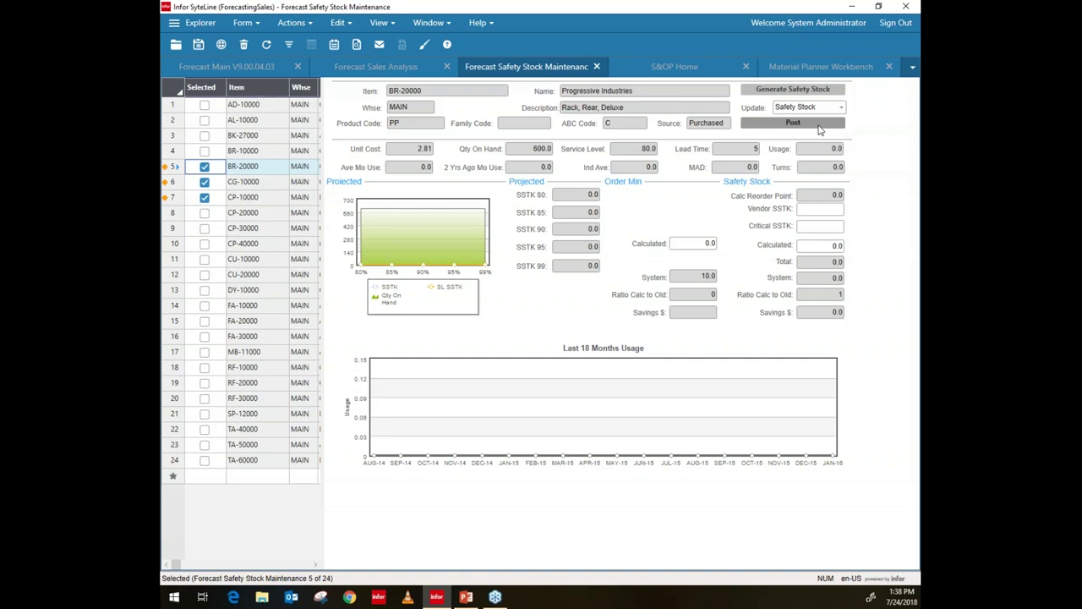
pyautogui.click(175, 198)
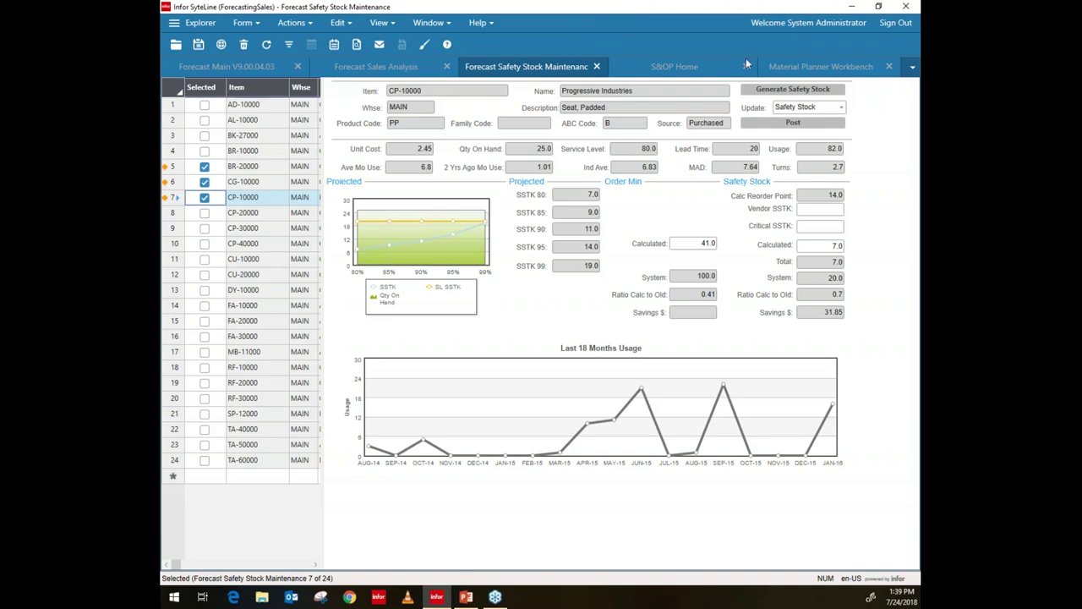
pyautogui.hotkey('alt', 'Tab')
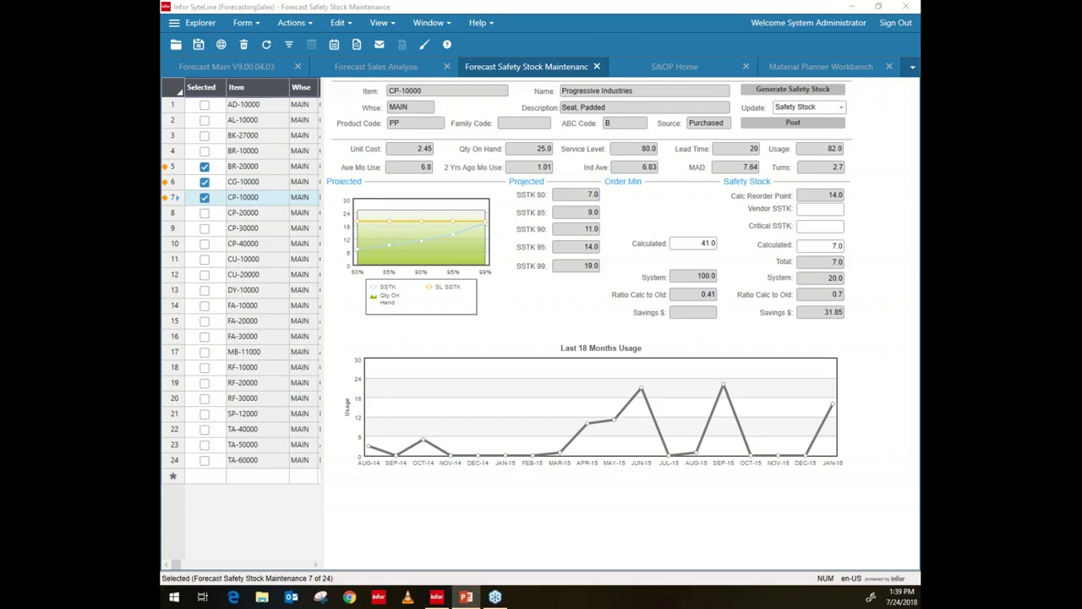
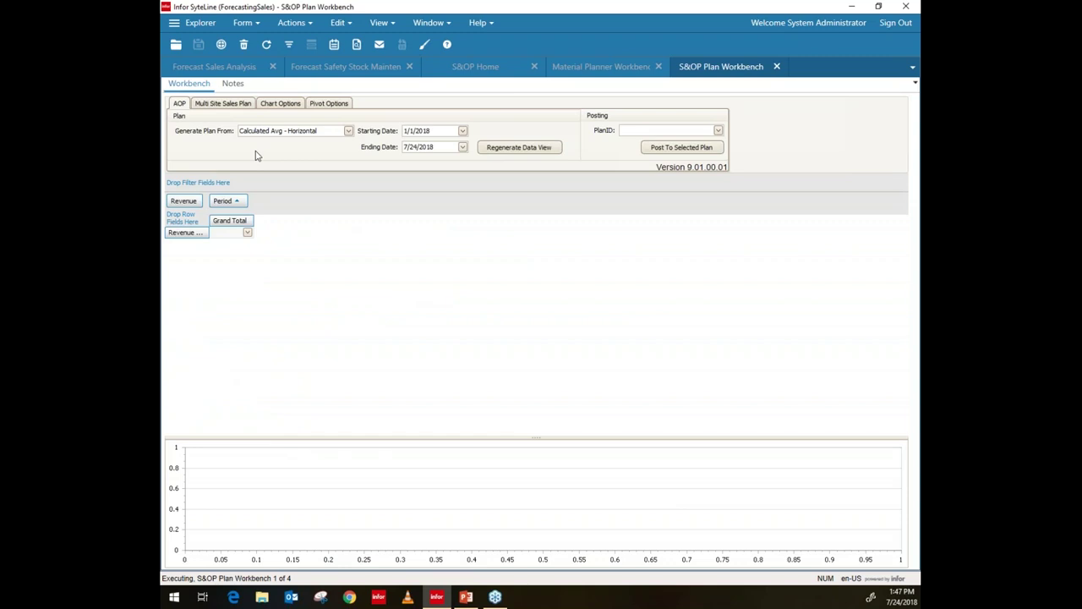
# Step: Set the plan to generate from Calculated Avg - Seasonal with a starting date of 1/1/2015
pyautogui.click(347, 133)
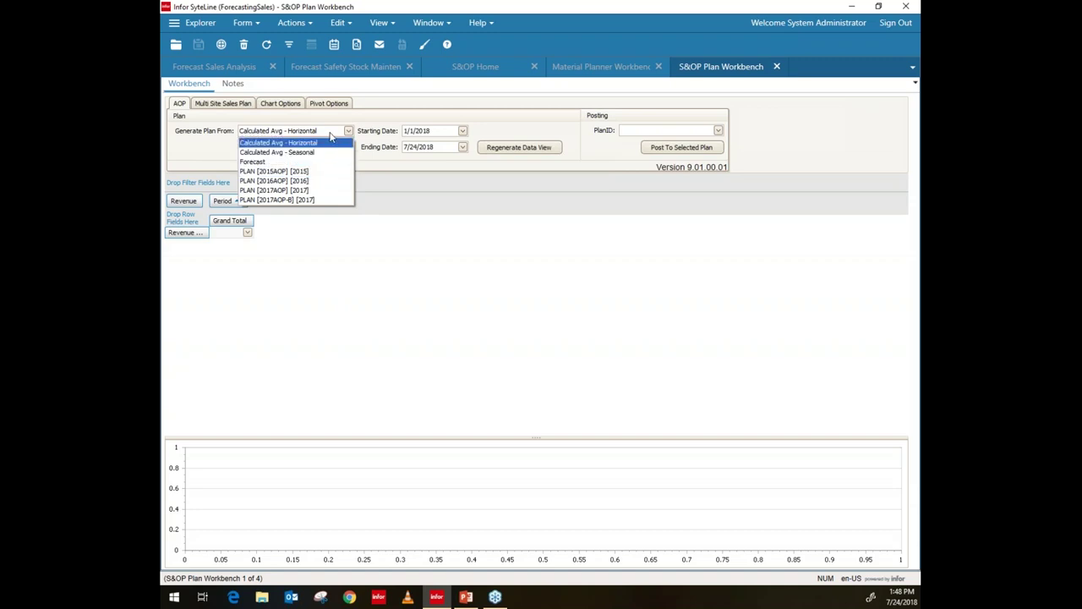
pyautogui.click(252, 155)
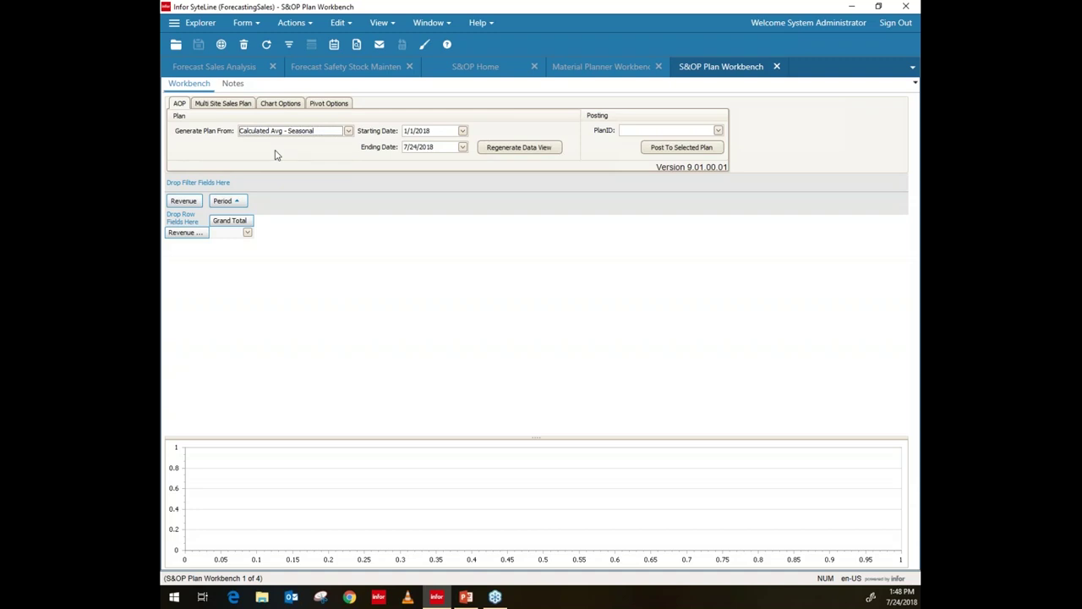
pyautogui.doubleClick(437, 132)
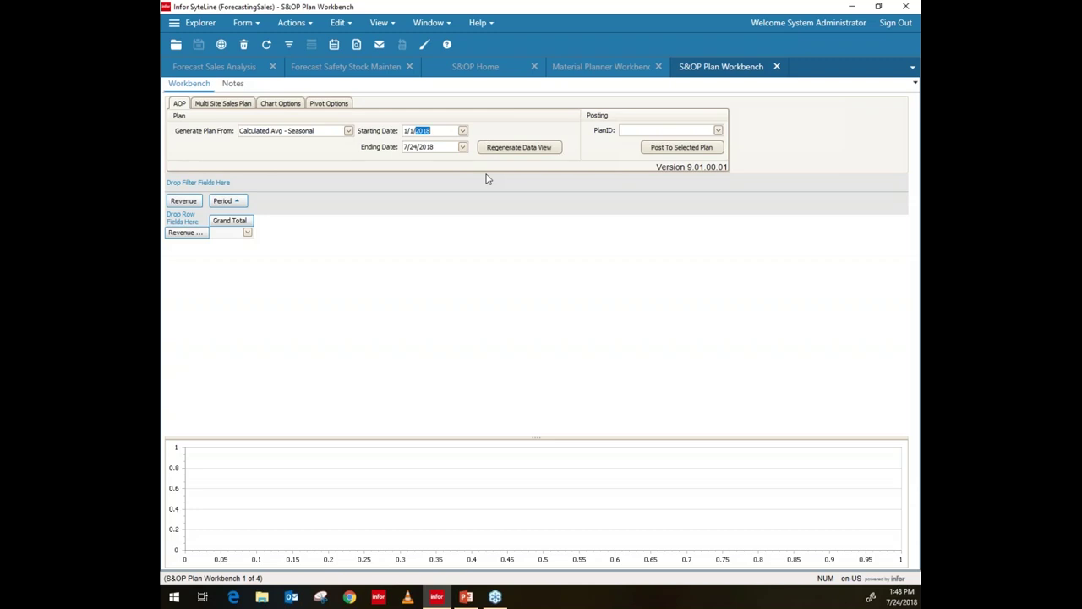
pyautogui.press('Down')
pyautogui.press('Down')
pyautogui.press('Down')
# Step: Set the plan's ending date to 12/31/2015
pyautogui.click(436, 149)
pyautogui.press('Down')
pyautogui.press('Down')
pyautogui.press('Down')
pyautogui.press('Left')
pyautogui.press('Left')
pyautogui.write('12')
pyautogui.press('Right')
pyautogui.write('31')
# Step: Regenerate the plan's data view, accepting that unsaved data is overwritten
pyautogui.click(518, 150)
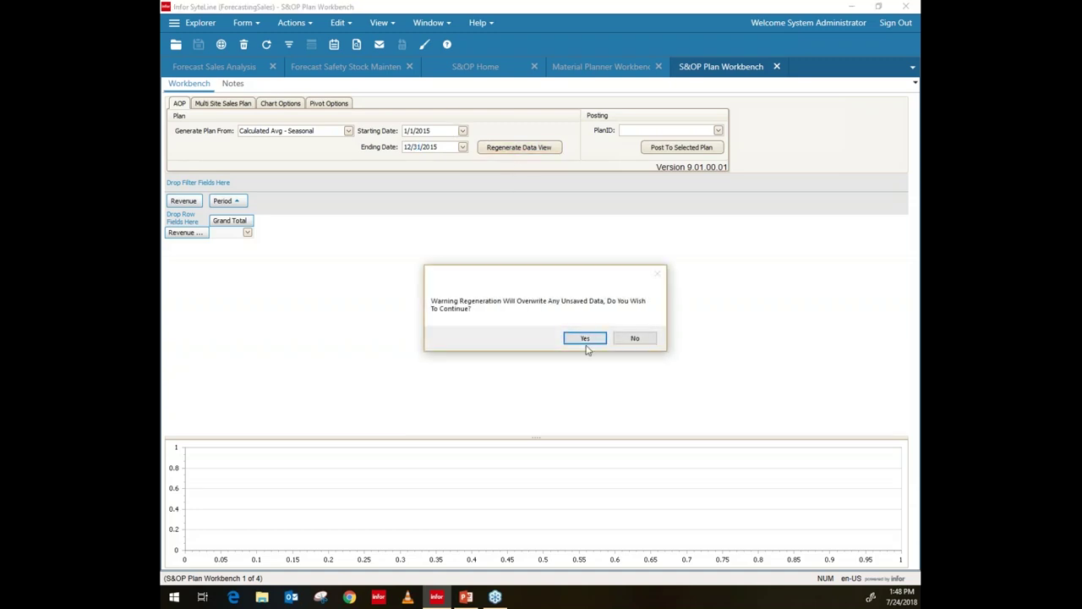
pyautogui.click(585, 339)
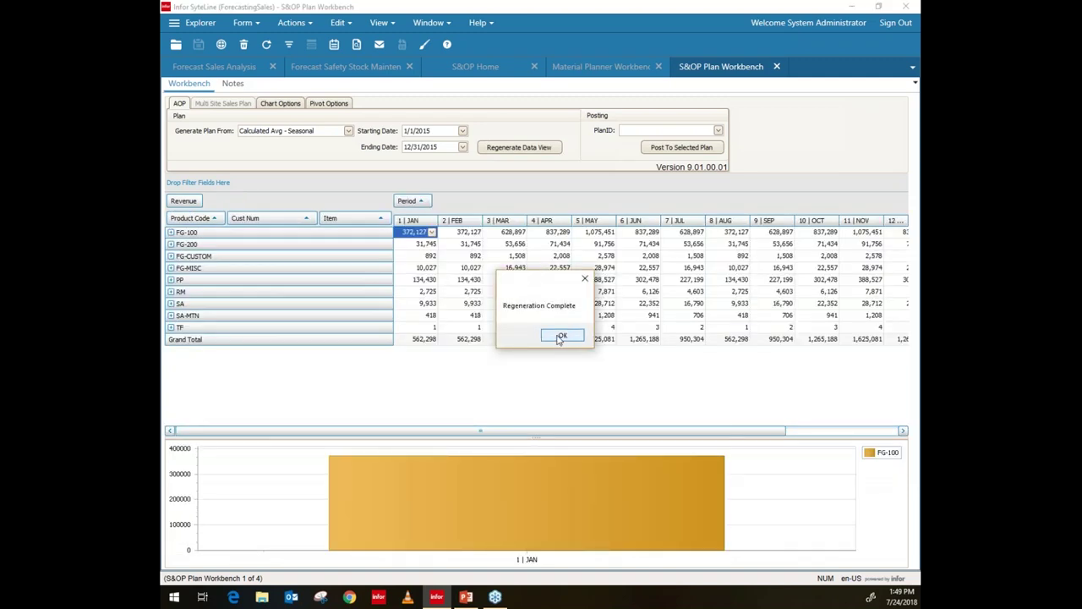
pyautogui.click(559, 339)
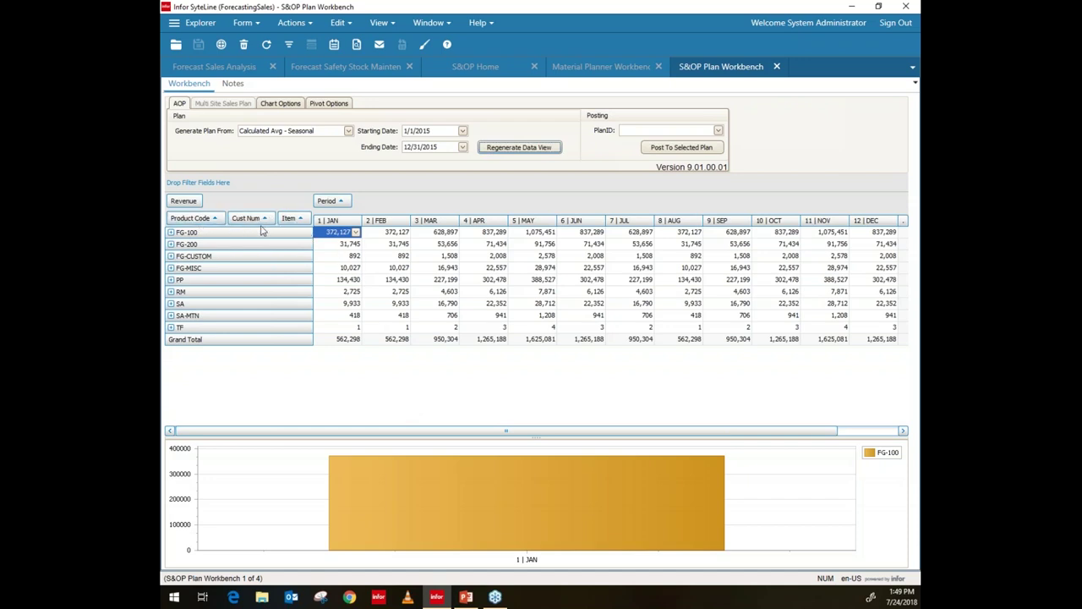
# Step: Chart product code FG-100's revenue across all months and look through its customer breakdown, leaving the group collapsed
pyautogui.click(236, 234)
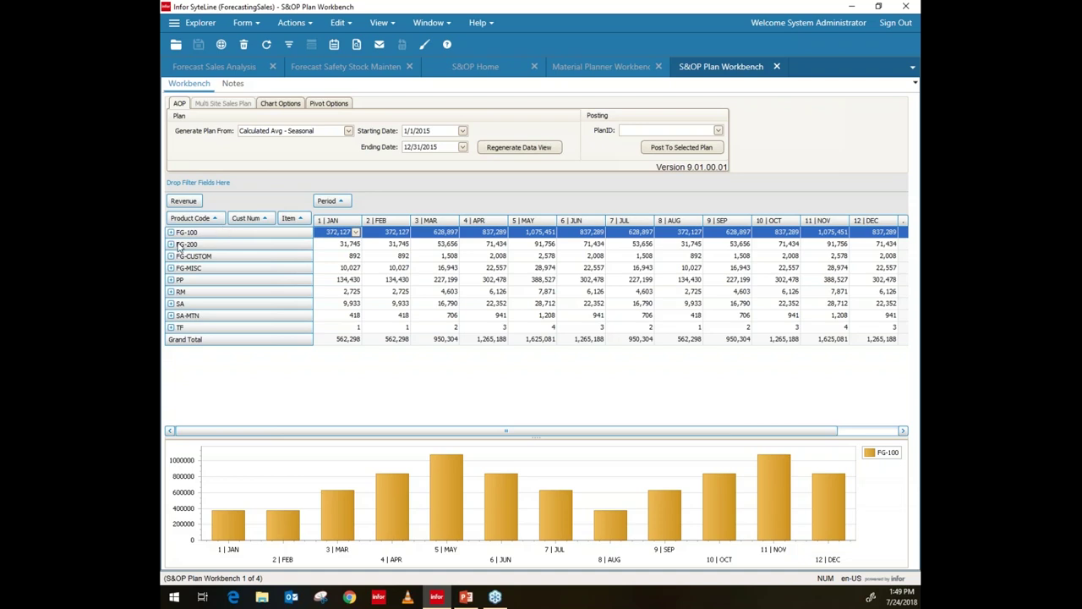
pyautogui.click(170, 232)
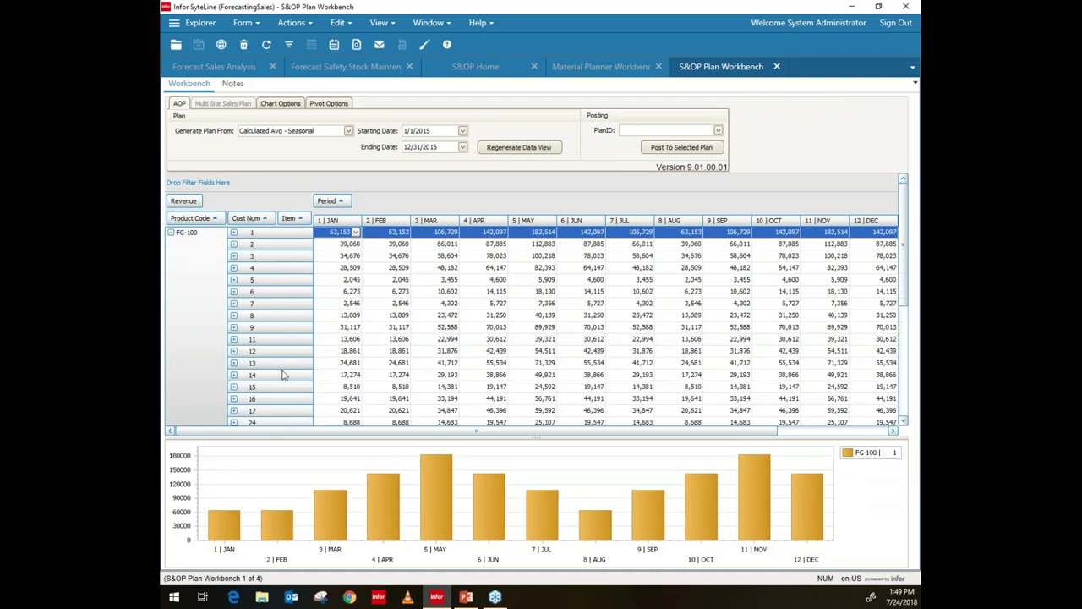
pyautogui.click(234, 232)
pyautogui.click(171, 232)
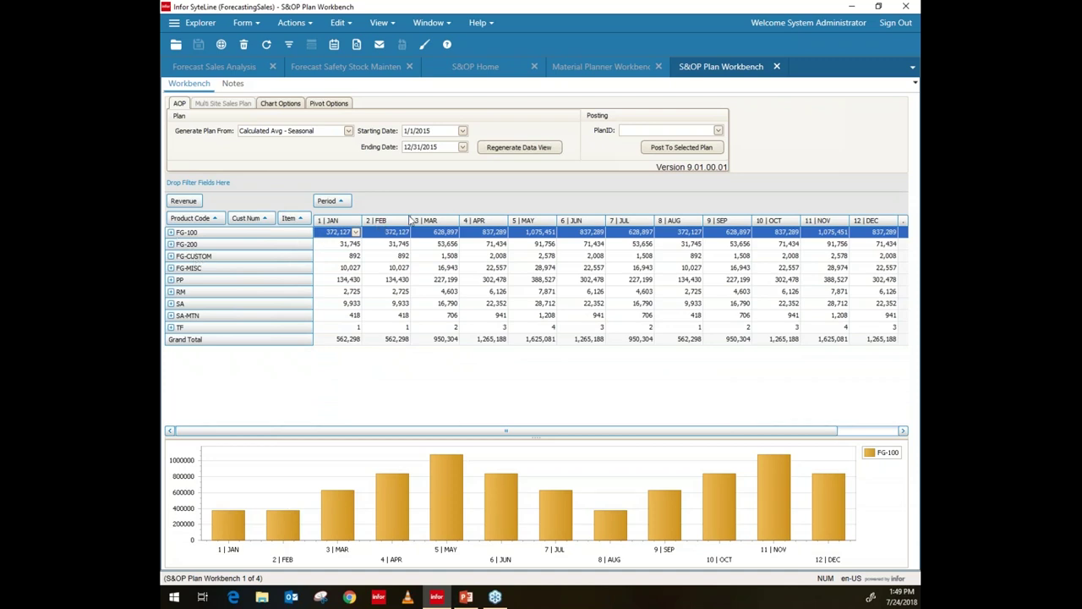
# Step: Add the Cust Type field to the pivot rows between Product Code and Cust Num, and hide the Item field
pyautogui.rightClick(464, 186)
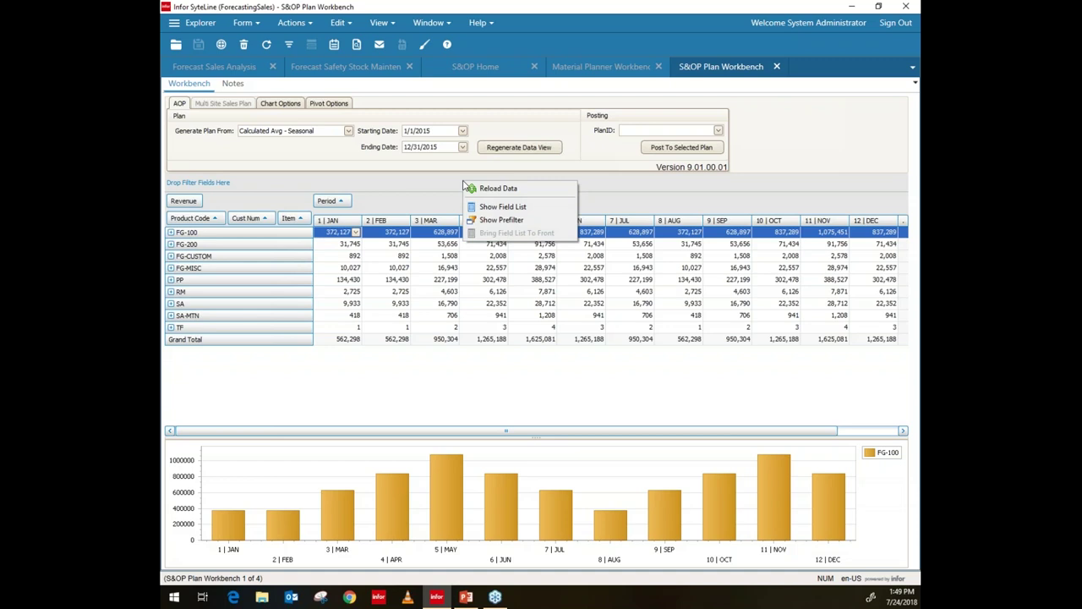
pyautogui.click(521, 207)
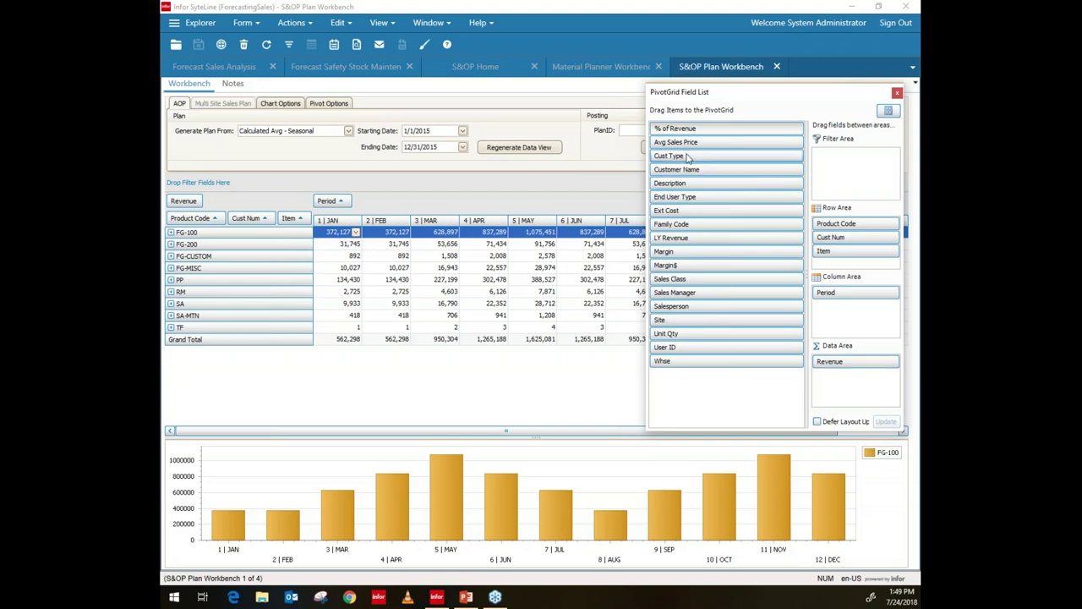
pyautogui.moveTo(688, 157); pyautogui.dragTo(245, 218)
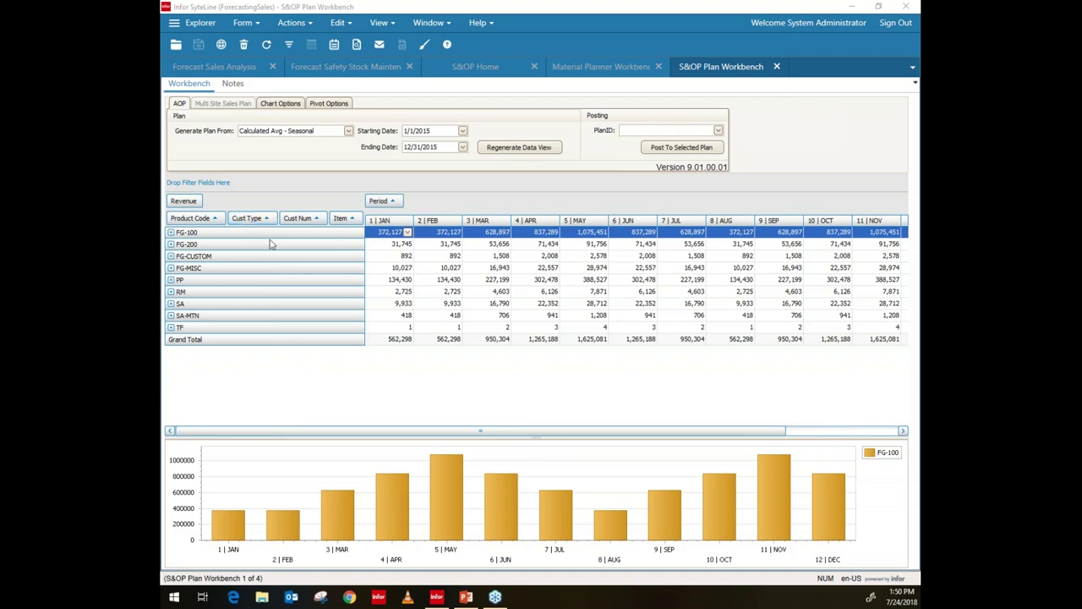
pyautogui.rightClick(339, 219)
pyautogui.click(366, 244)
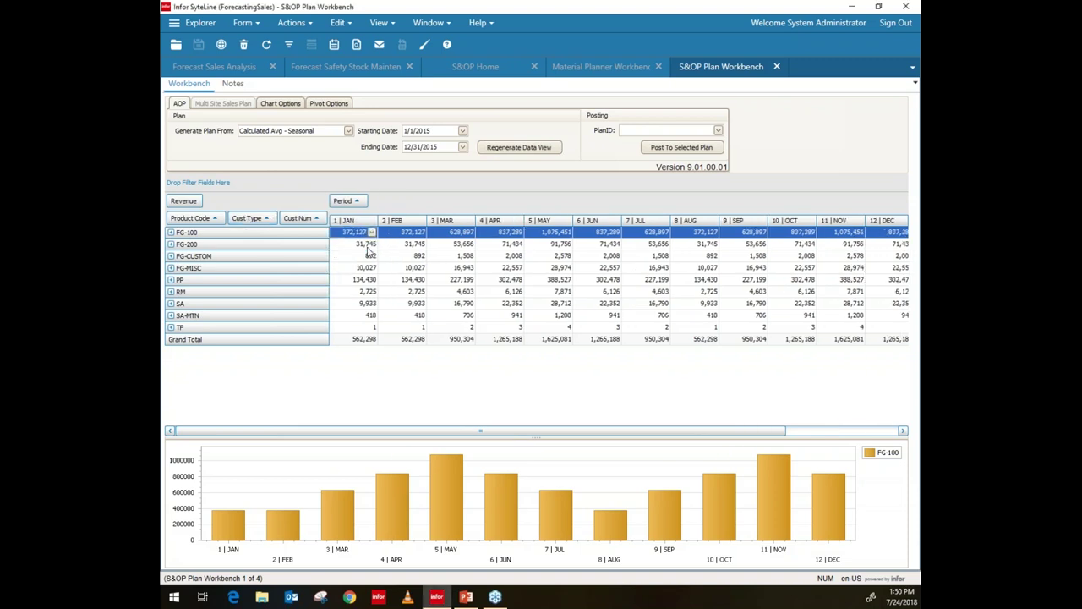
# Step: Chart January to July for product codes FG-200 through RM, and regroup the pivot rows by Cust Type first with all groups collapsed
pyautogui.moveTo(360, 247); pyautogui.dragTo(658, 301)
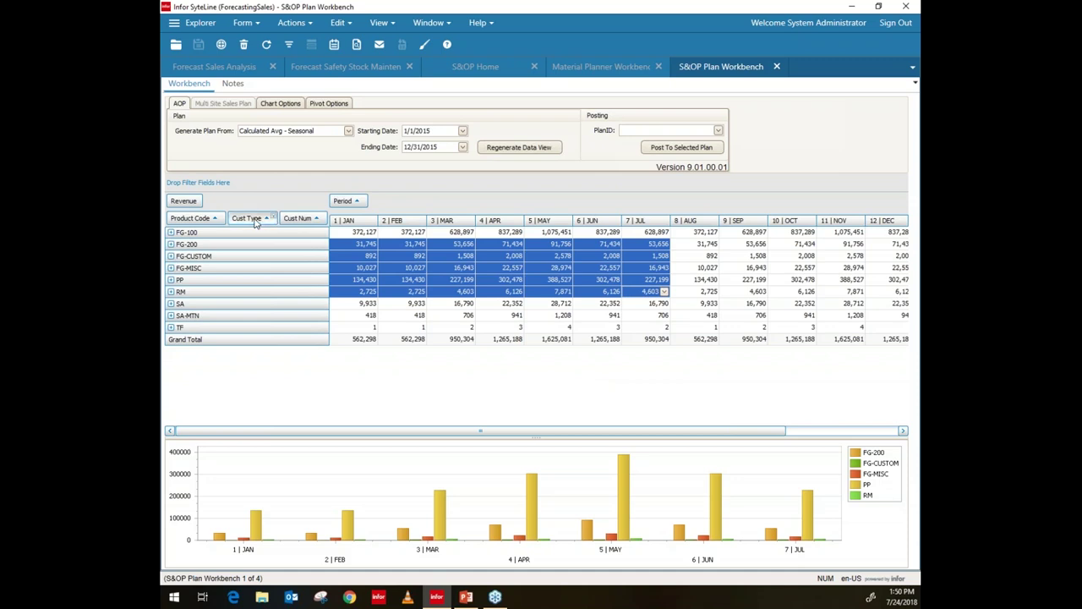
pyautogui.moveTo(189, 221); pyautogui.dragTo(279, 218)
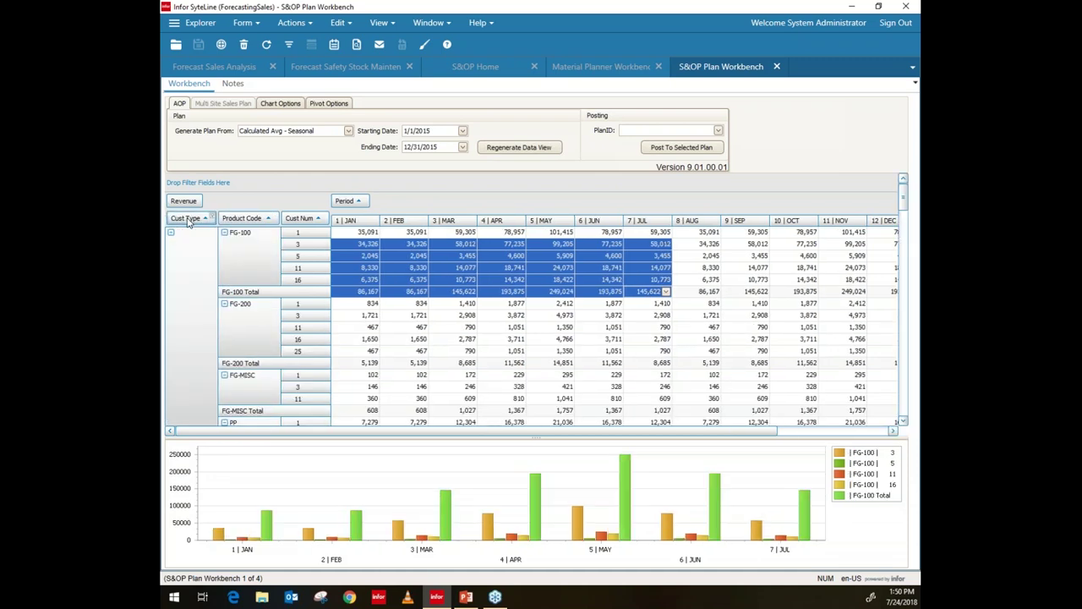
pyautogui.rightClick(187, 277)
pyautogui.click(216, 314)
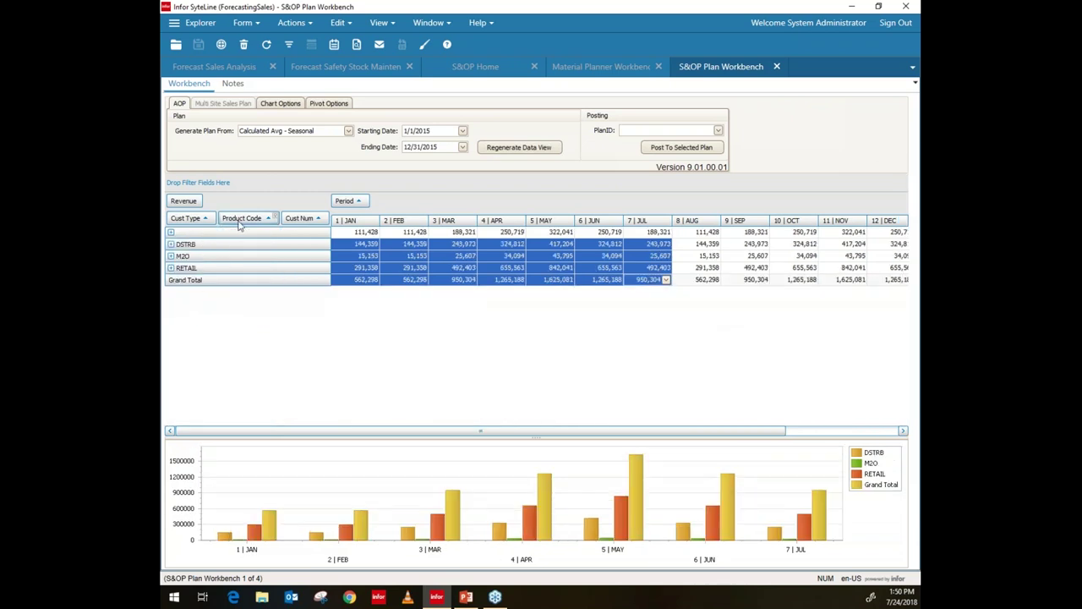
# Step: Look through the product code and customer breakdowns of the DSTRB and RETAIL customer types, collapsing each again
pyautogui.click(171, 244)
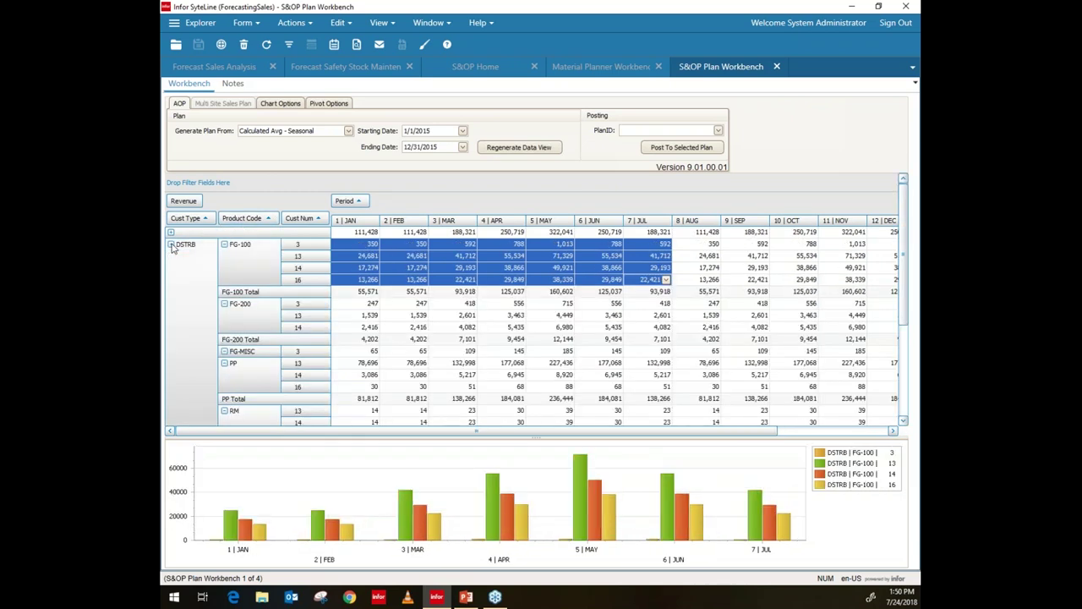
pyautogui.click(171, 244)
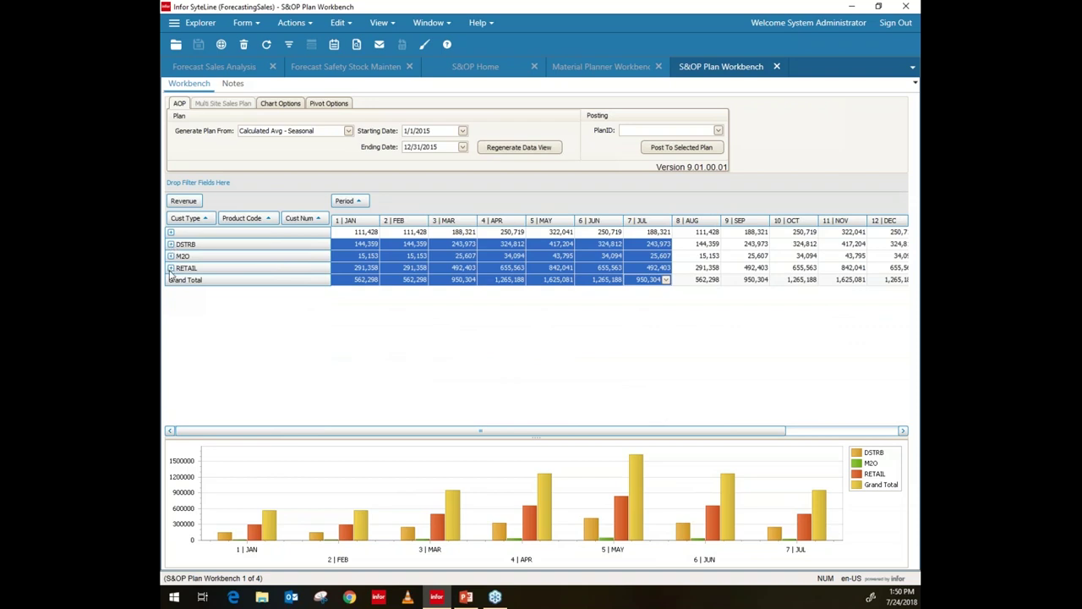
pyautogui.click(171, 268)
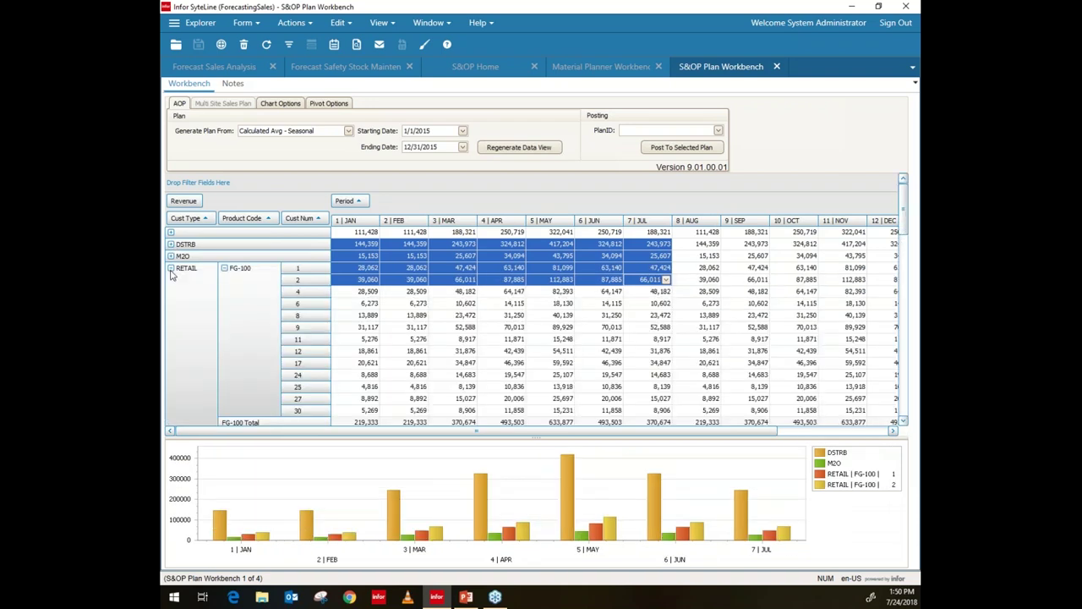
pyautogui.click(171, 268)
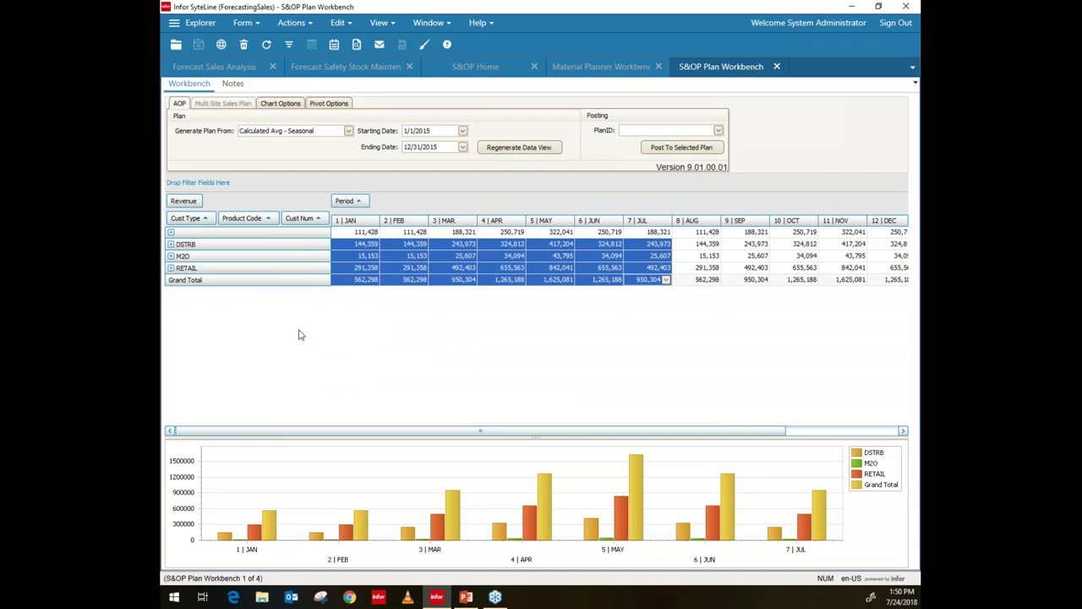
# Step: Move Product Code back to the first row level, and hide the Cust Type field with all product groups collapsed
pyautogui.moveTo(255, 222); pyautogui.dragTo(186, 221)
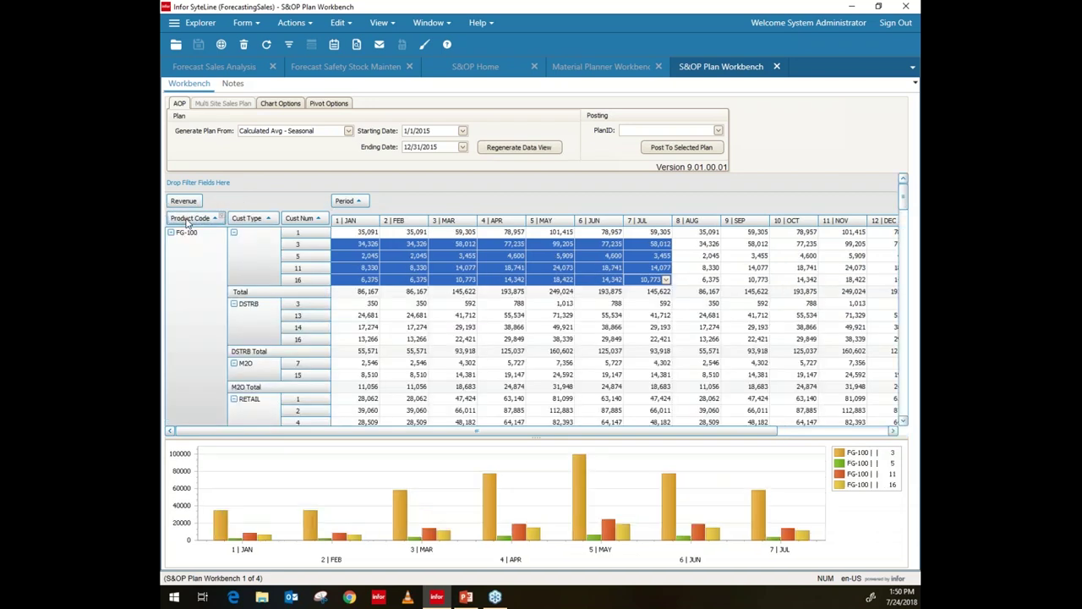
pyautogui.rightClick(250, 220)
pyautogui.click(279, 243)
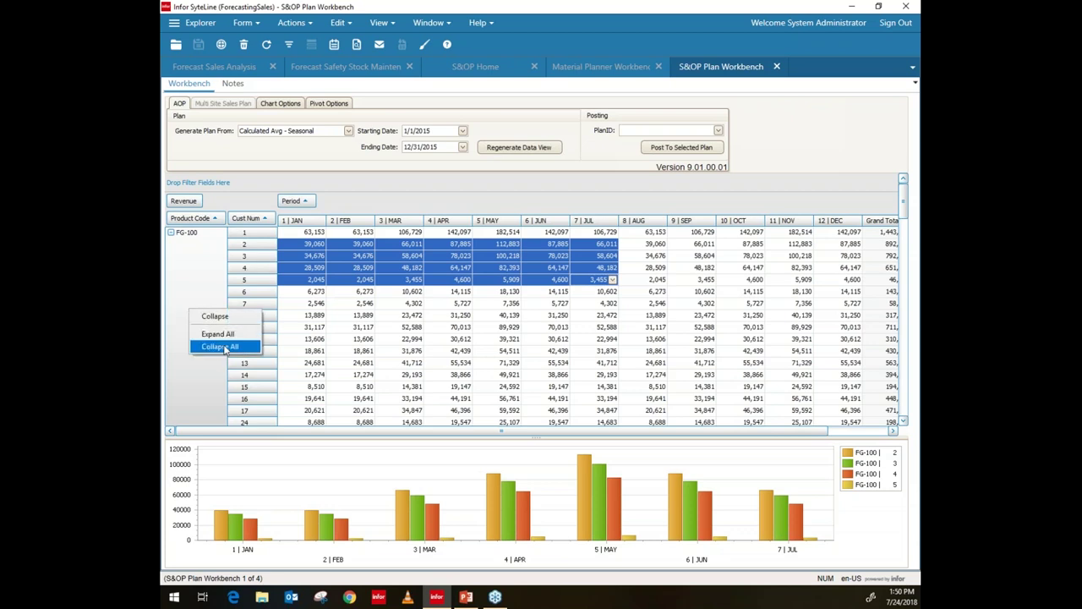
pyautogui.click(219, 346)
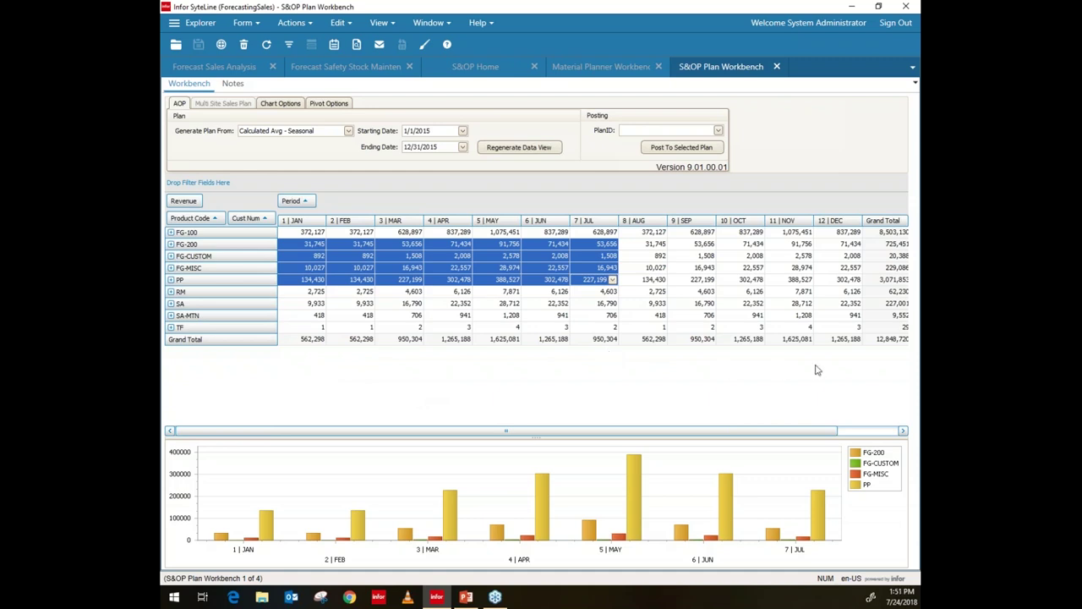
# Step: Multiply the plan's overall annual grand total by 1.1 and apply the increase across all product codes and months
pyautogui.click(884, 340)
pyautogui.click(884, 339)
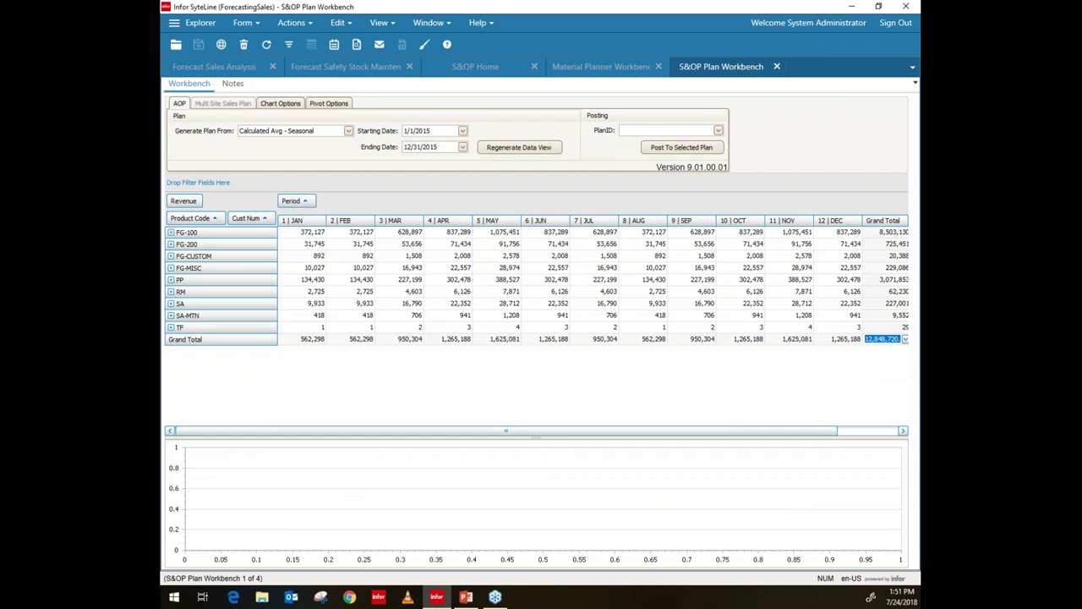
pyautogui.click(904, 339)
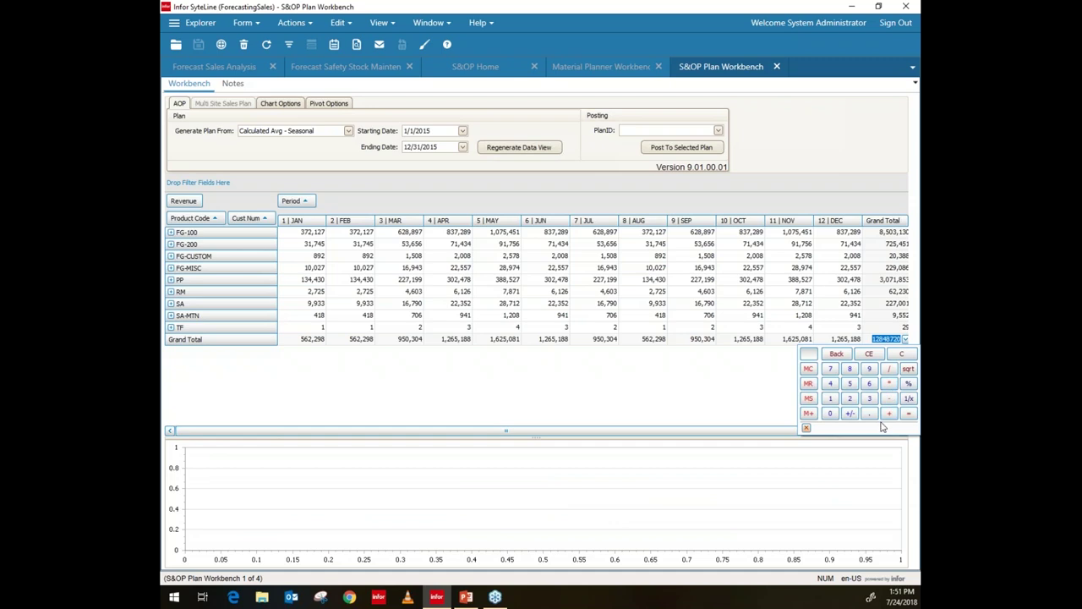
pyautogui.click(829, 400)
pyautogui.click(871, 415)
pyautogui.click(829, 399)
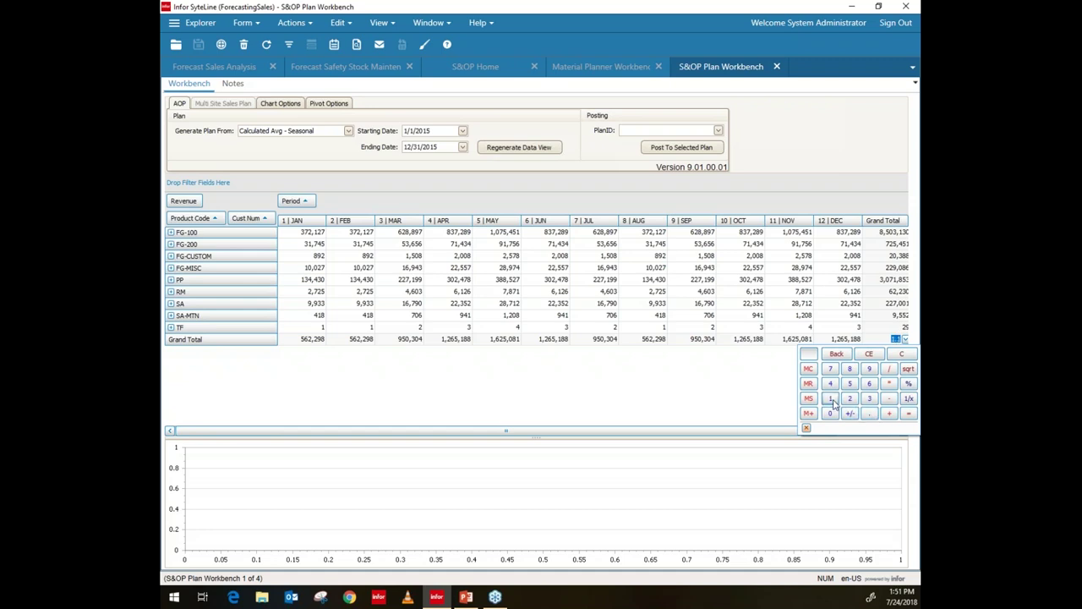
pyautogui.click(908, 414)
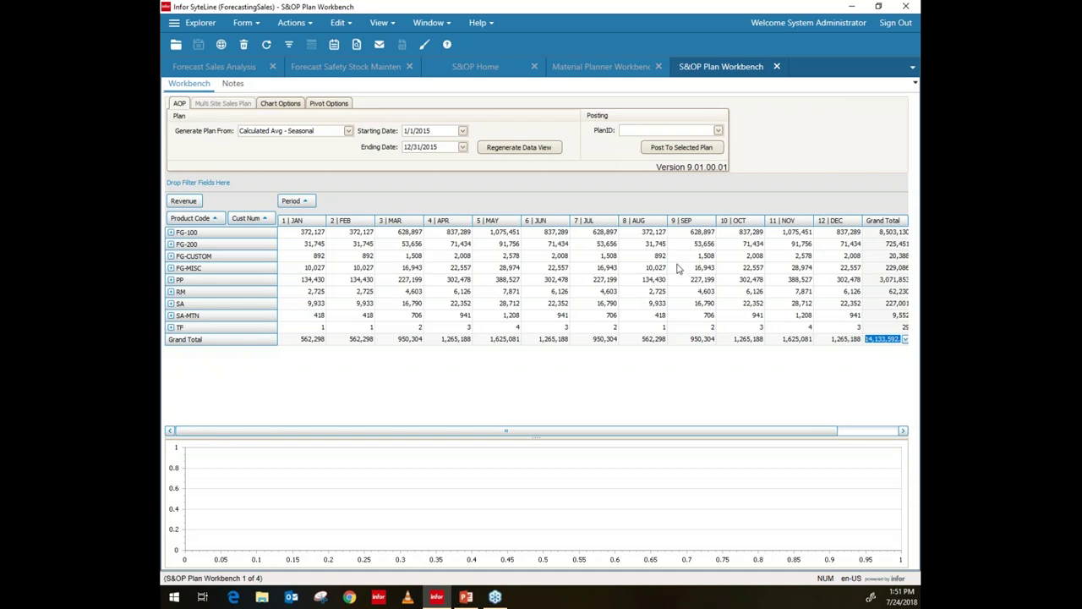
pyautogui.click(679, 267)
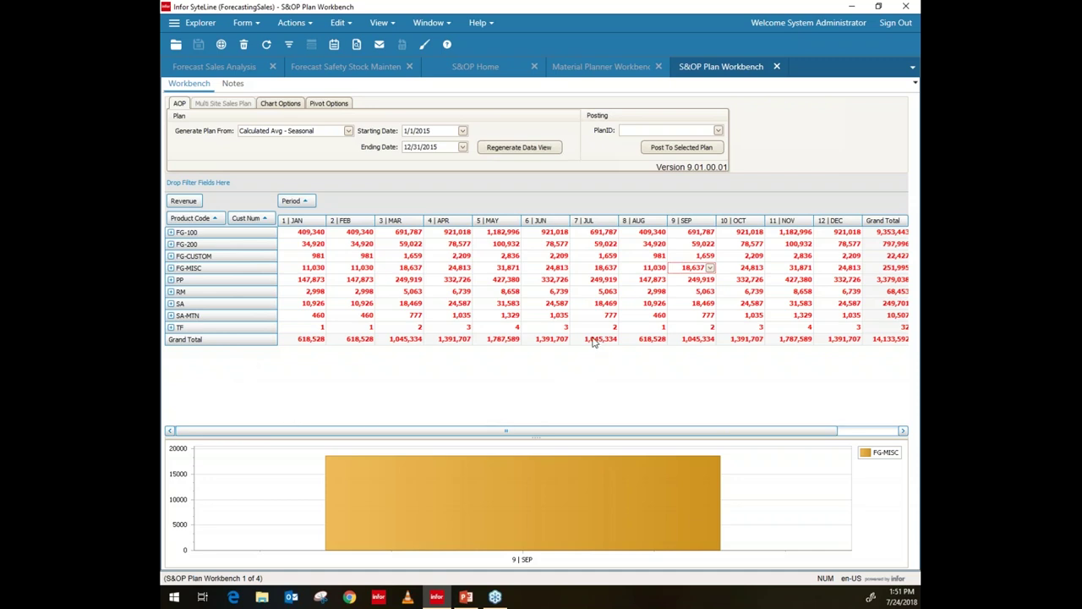
# Step: Set the July grand total to 1,200,000 across all product codes
pyautogui.click(591, 341)
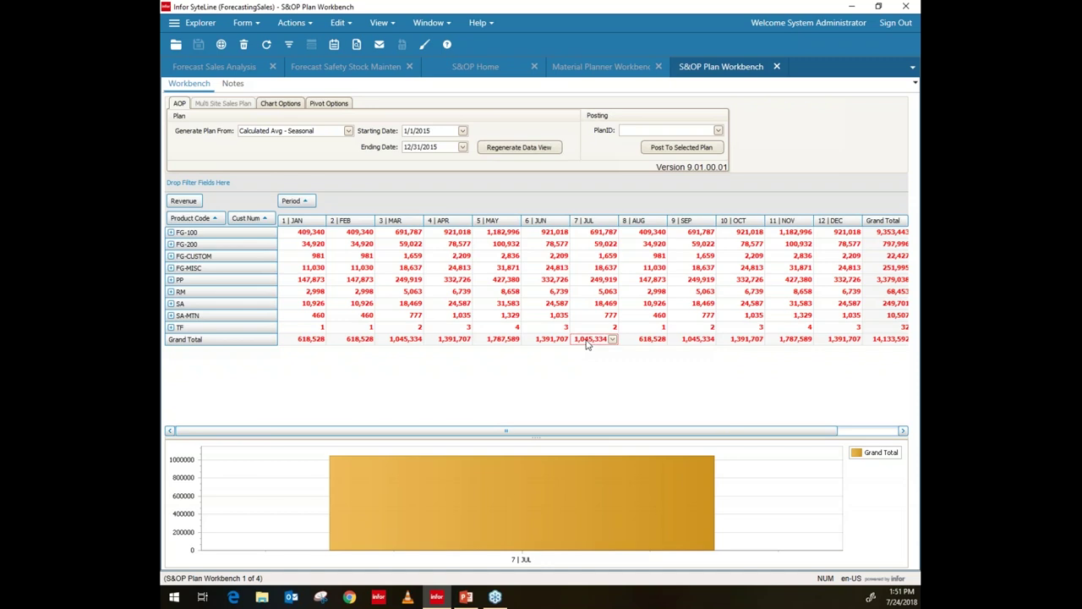
pyautogui.doubleClick(589, 340)
pyautogui.write('120,000')
pyautogui.write('0')
pyautogui.press('Return')
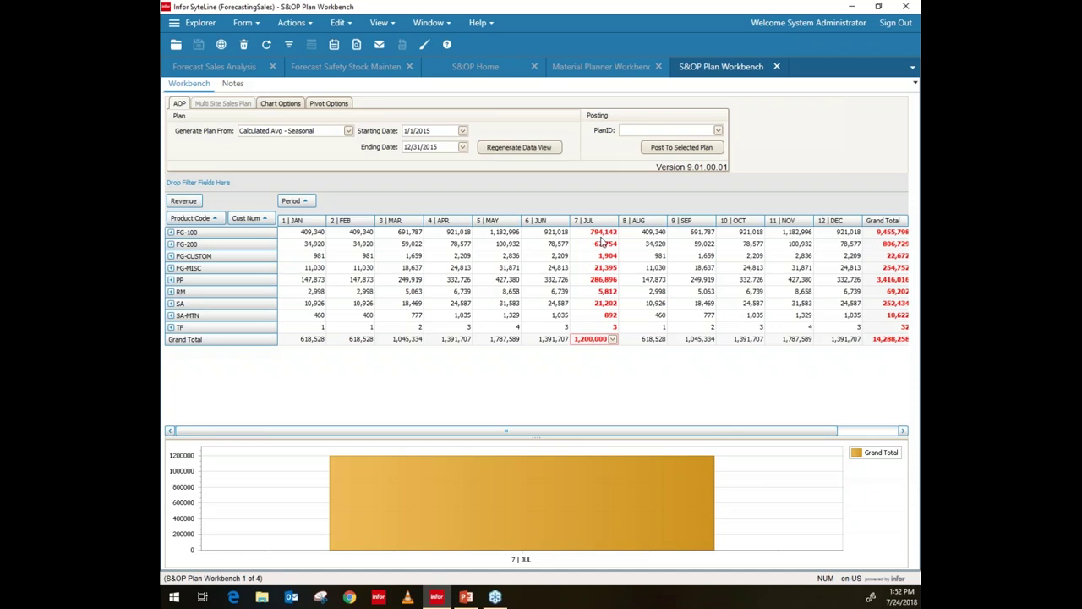
# Step: Set the annual grand total of product code TF to 800,000
pyautogui.click(889, 329)
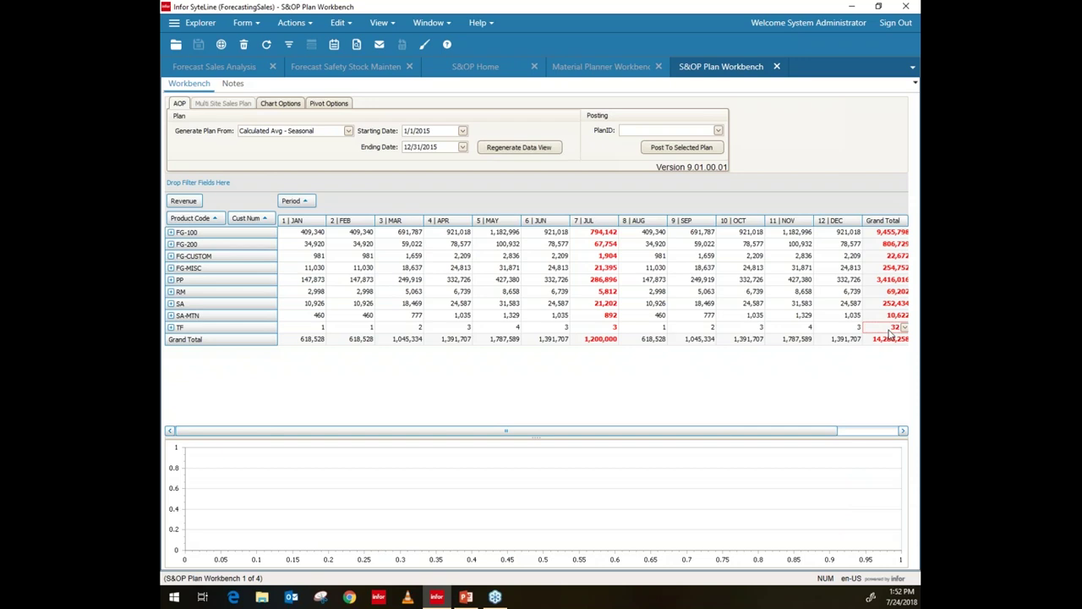
pyautogui.click(890, 330)
pyautogui.write('800,000')
pyautogui.press('Return')
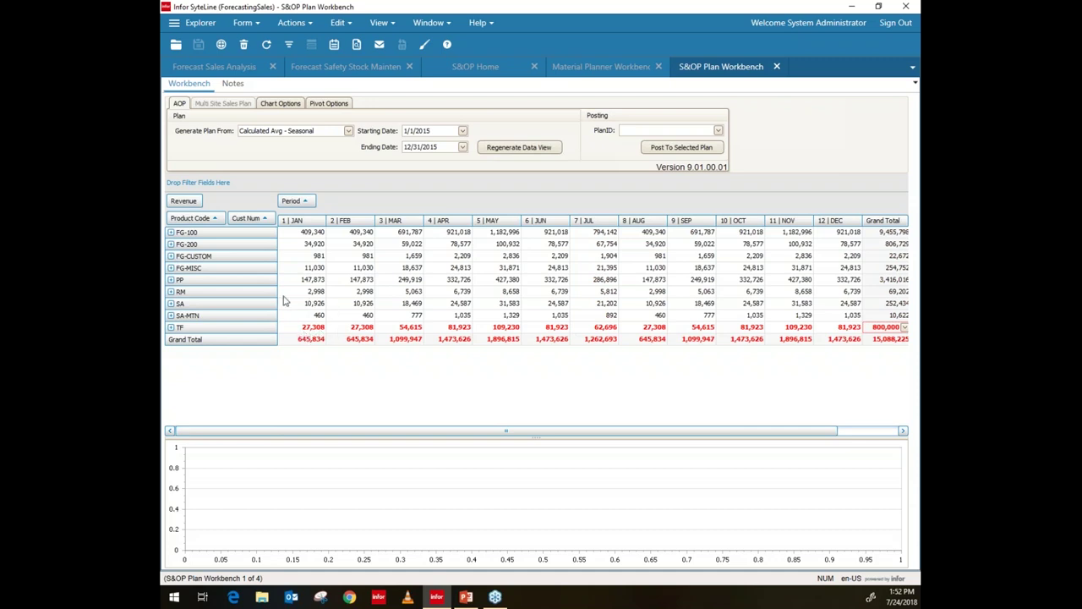
# Step: Expand product code PP, set the first listed customer's September revenue to 80,000, and collapse PP again
pyautogui.click(171, 280)
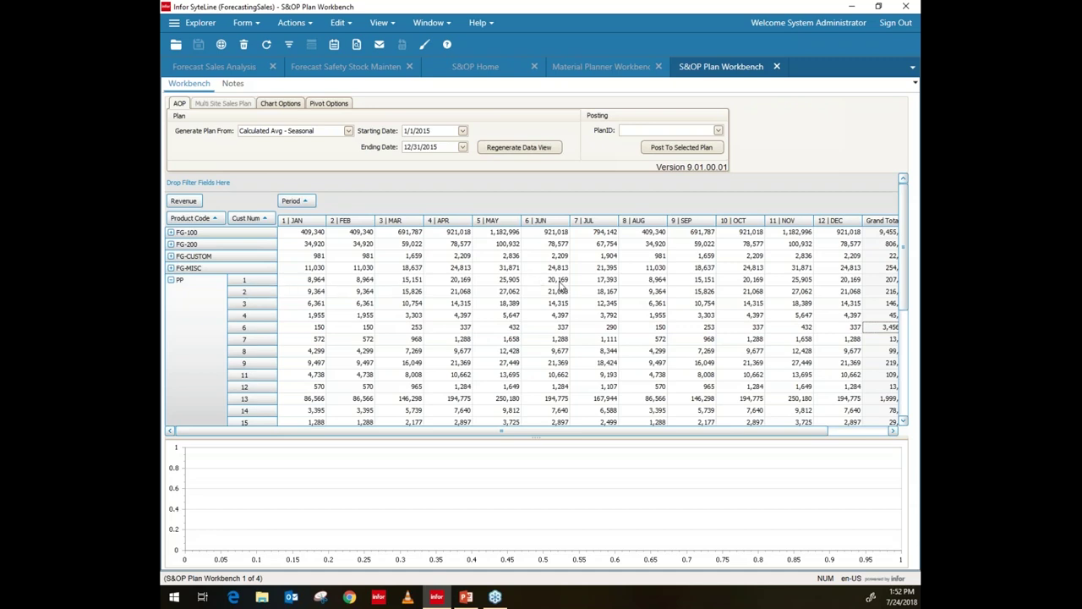
pyautogui.click(689, 280)
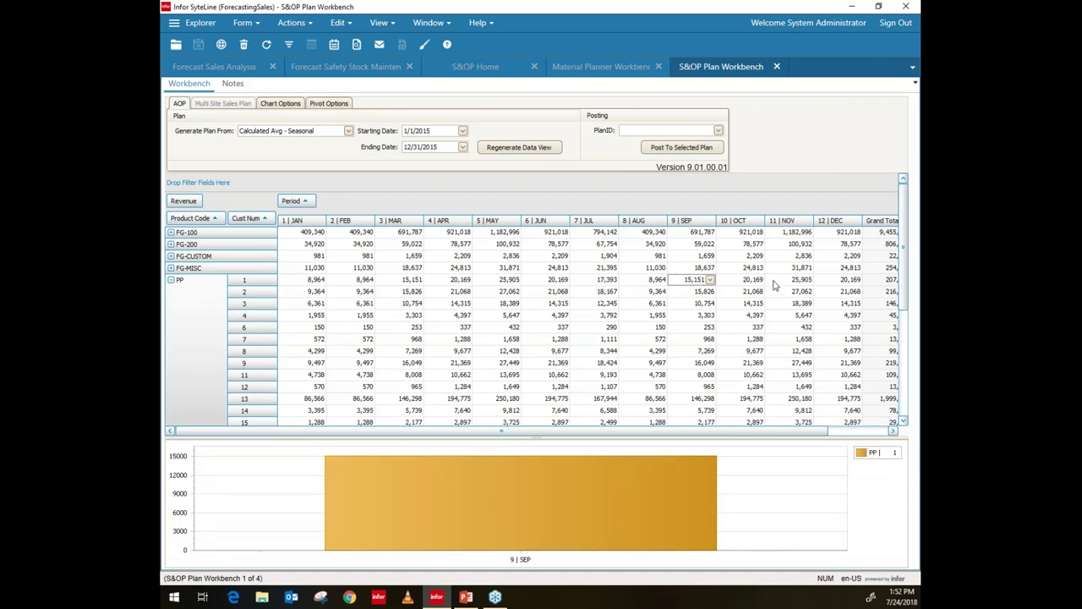
pyautogui.click(700, 285)
pyautogui.doubleClick(694, 281)
pyautogui.write('800000')
pyautogui.click(604, 294)
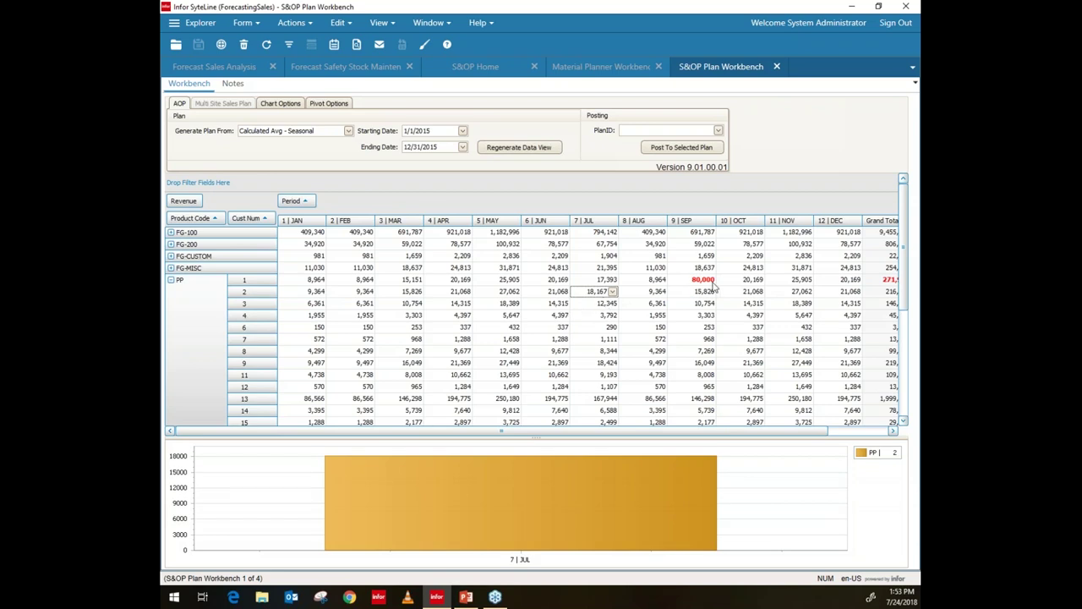
pyautogui.click(171, 280)
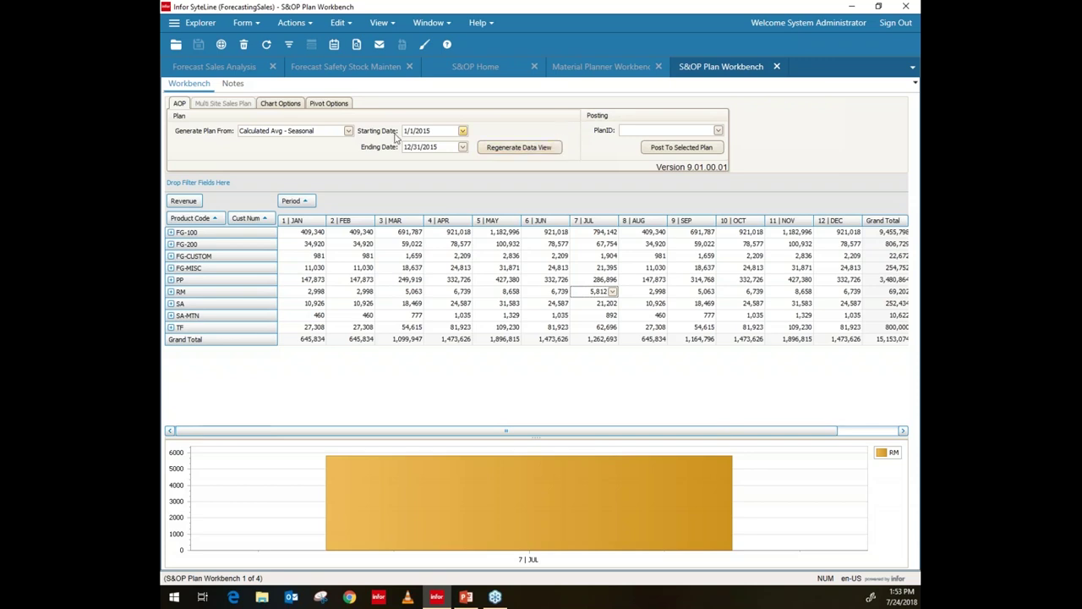
# Step: Review the notes recorded for the plans, and look through the plan IDs available for posting without choosing one
pyautogui.click(233, 84)
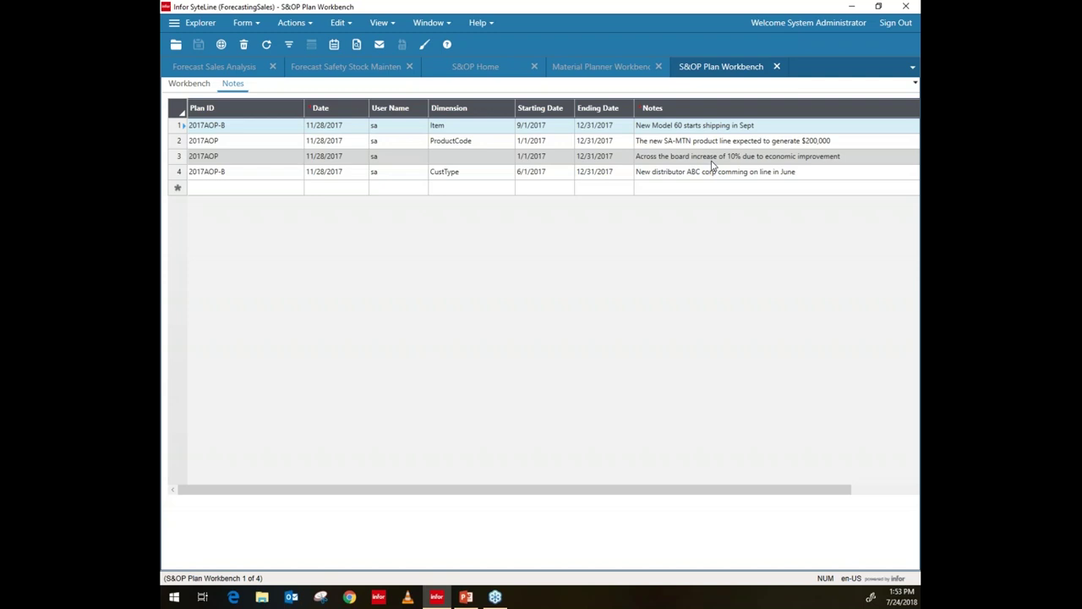
pyautogui.click(189, 85)
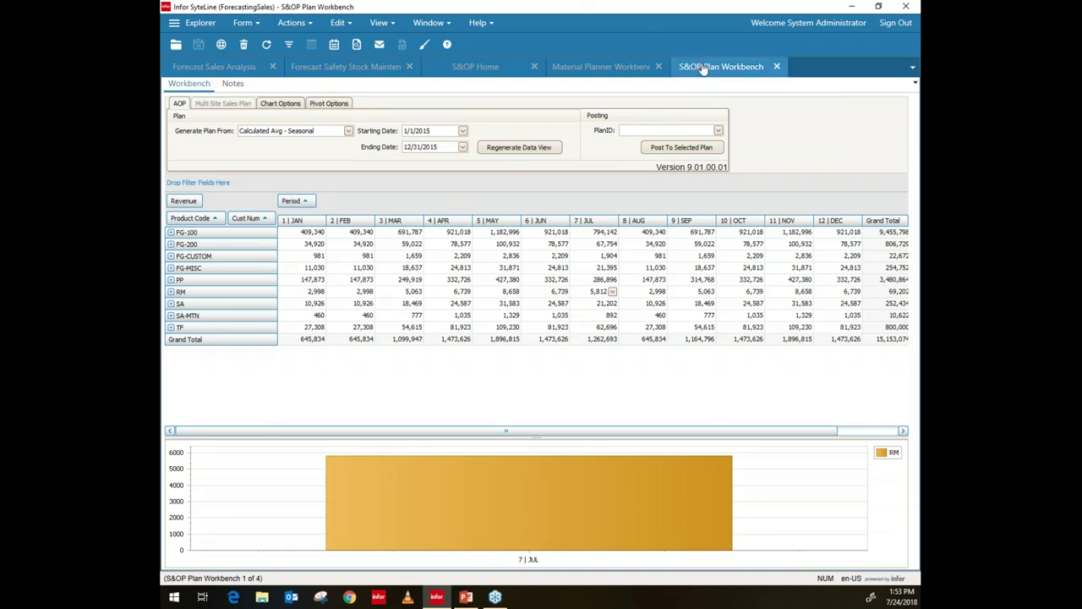
pyautogui.click(717, 131)
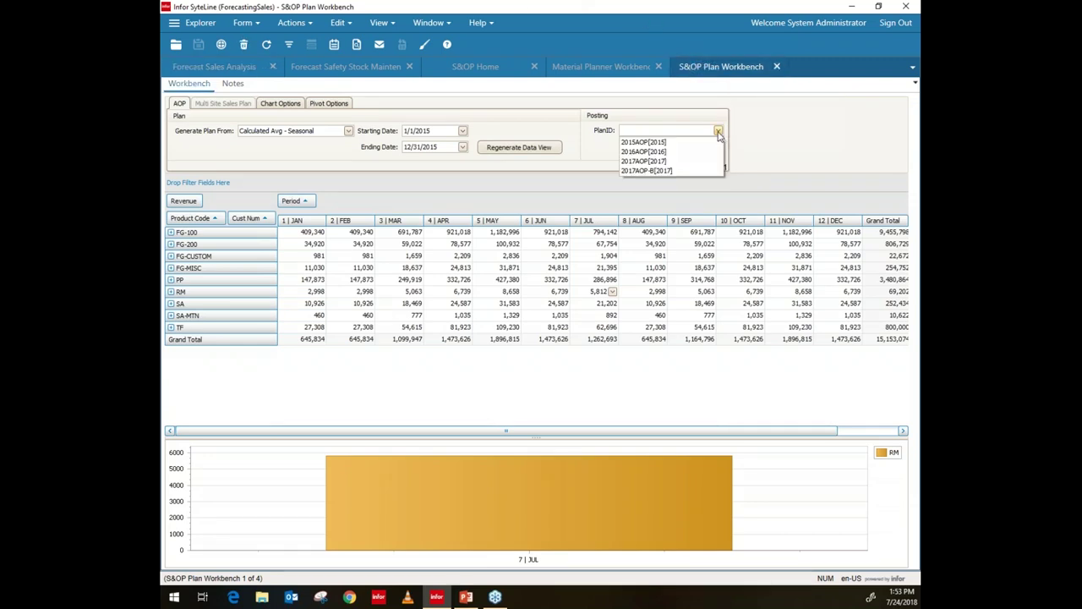
pyautogui.click(718, 132)
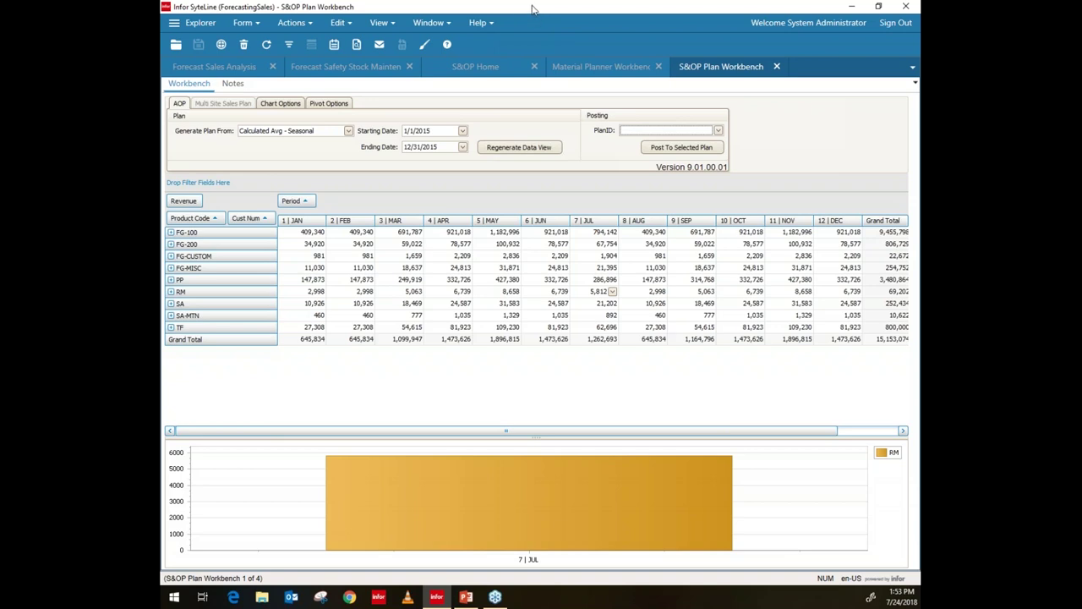
pyautogui.click(853, 9)
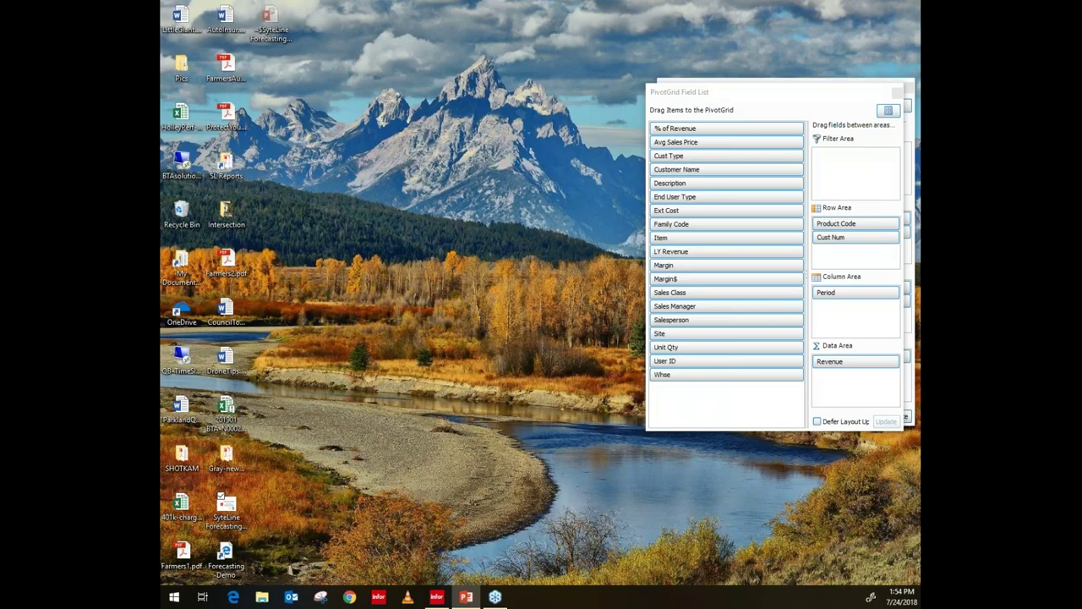
pyautogui.hotkey('alt', 'Tab')
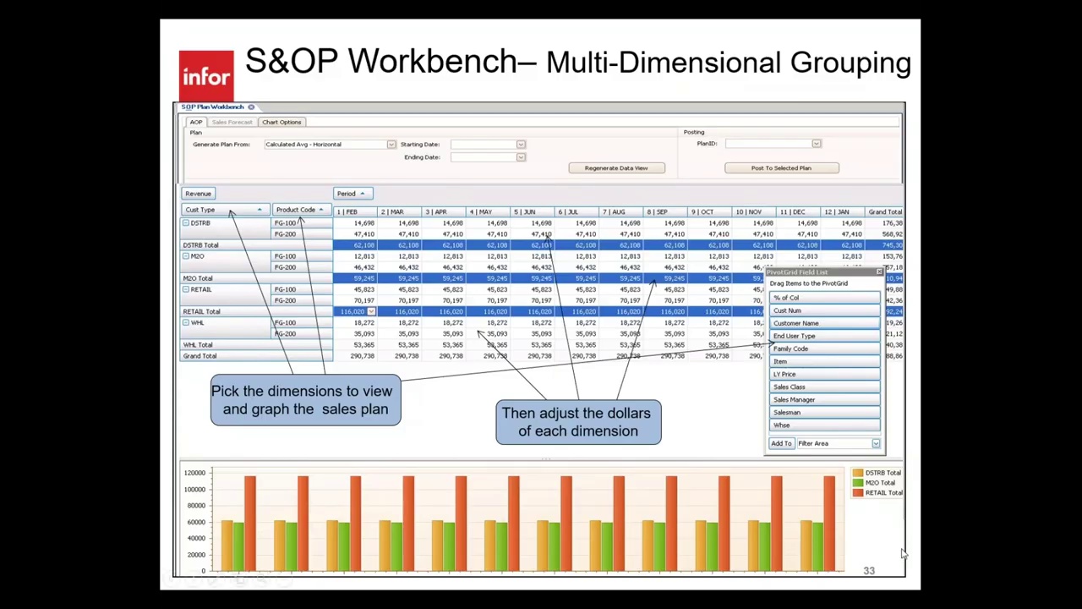
pyautogui.press('Right')
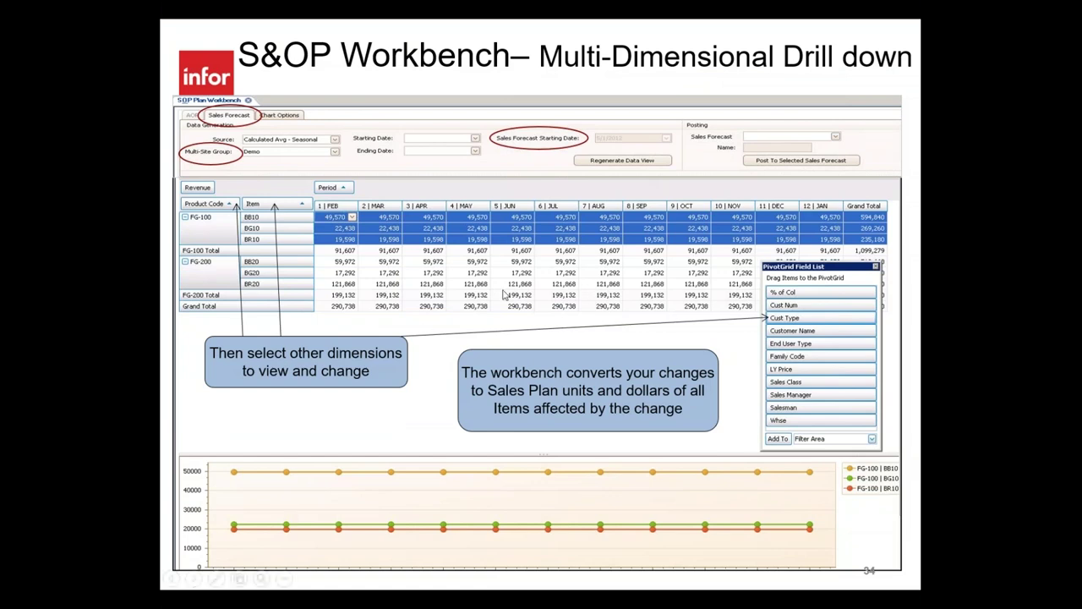
pyautogui.press('Right')
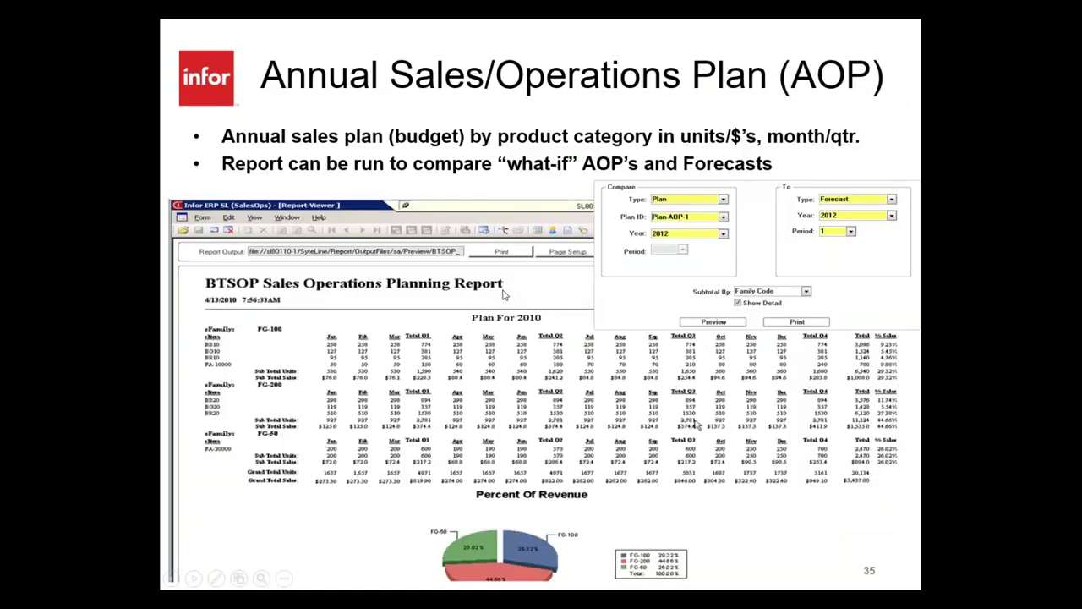
pyautogui.press('Right')
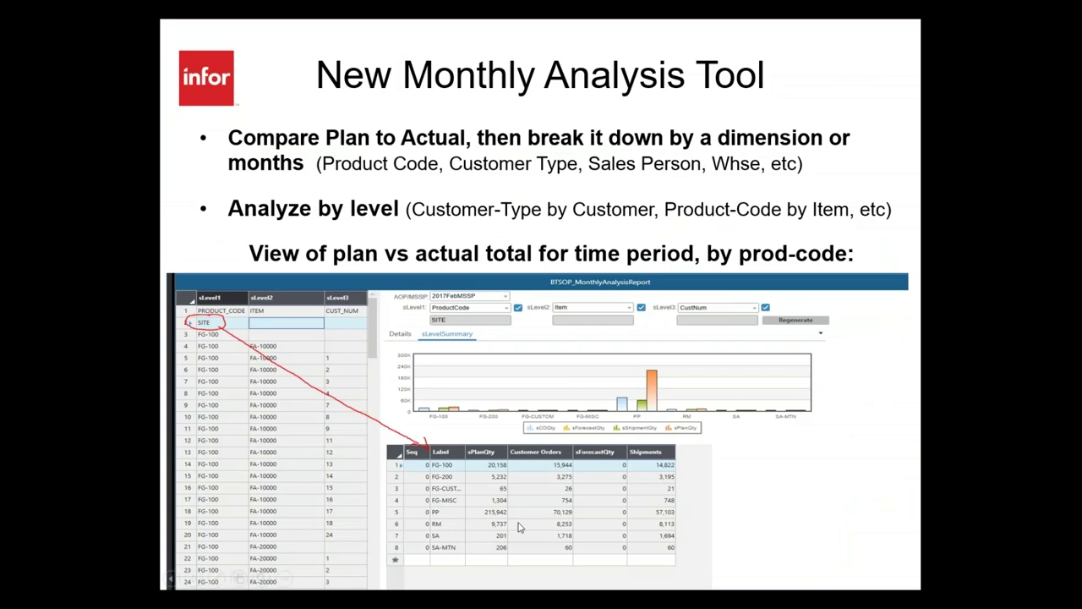